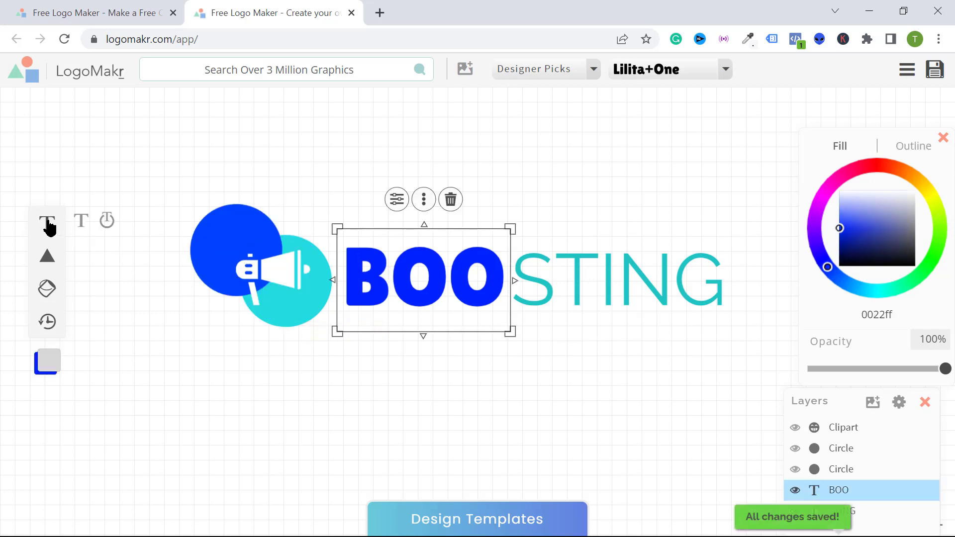
Step: Search the graphics library for "marketing" and add the target-with-megaphone icon below the logo in a greyish blue
mouse_move(46, 262)
click(274, 78)
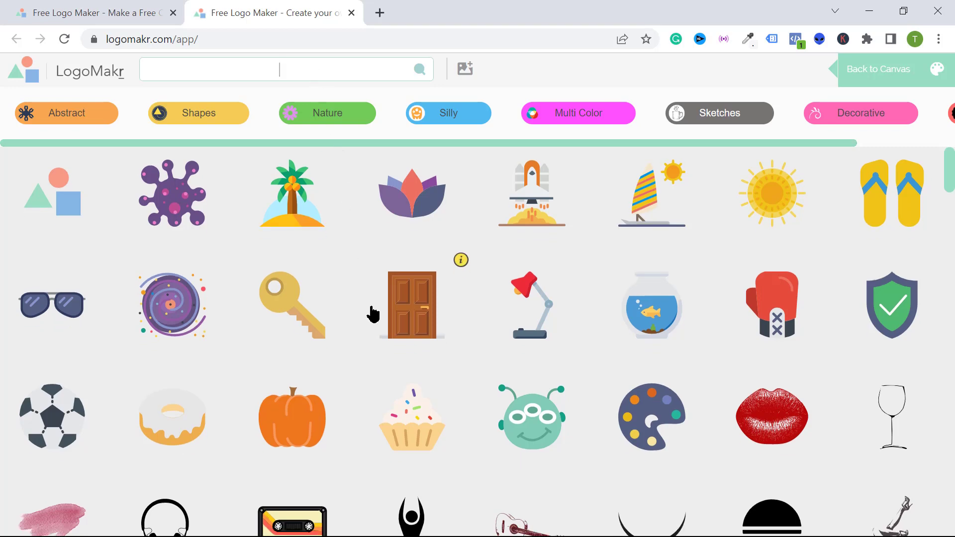
scroll(373, 316, down, 12)
scroll(421, 273, down, 5)
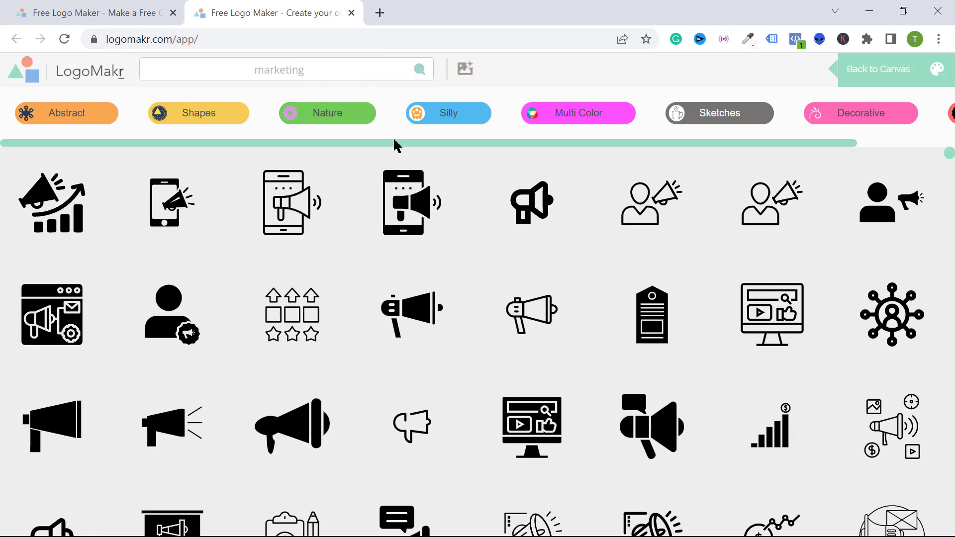
scroll(534, 353, down, 5)
click(446, 314)
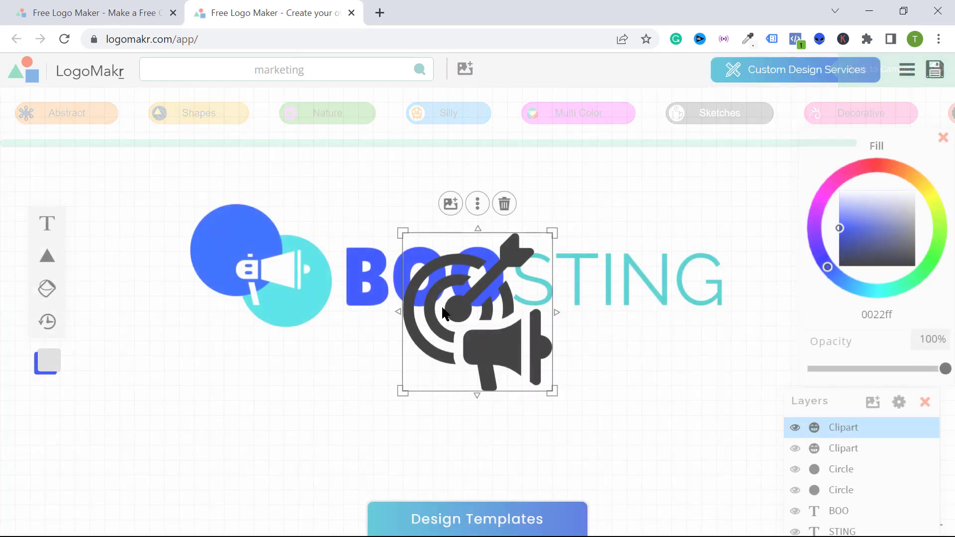
drag(417, 372, 274, 476)
drag(861, 231, 903, 227)
Step: Try a different font from Designer Picks on the STING text
click(427, 279)
click(606, 289)
click(661, 73)
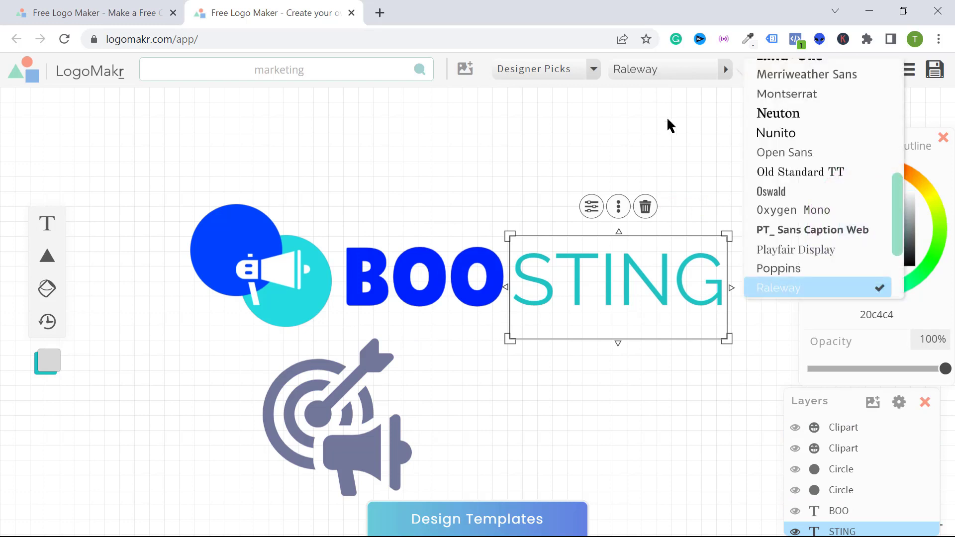
click(787, 119)
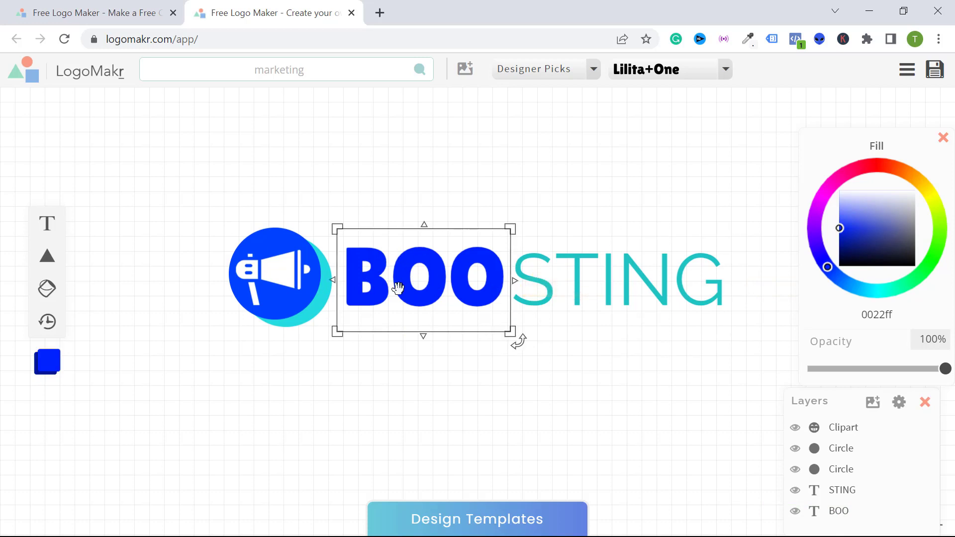
click(271, 279)
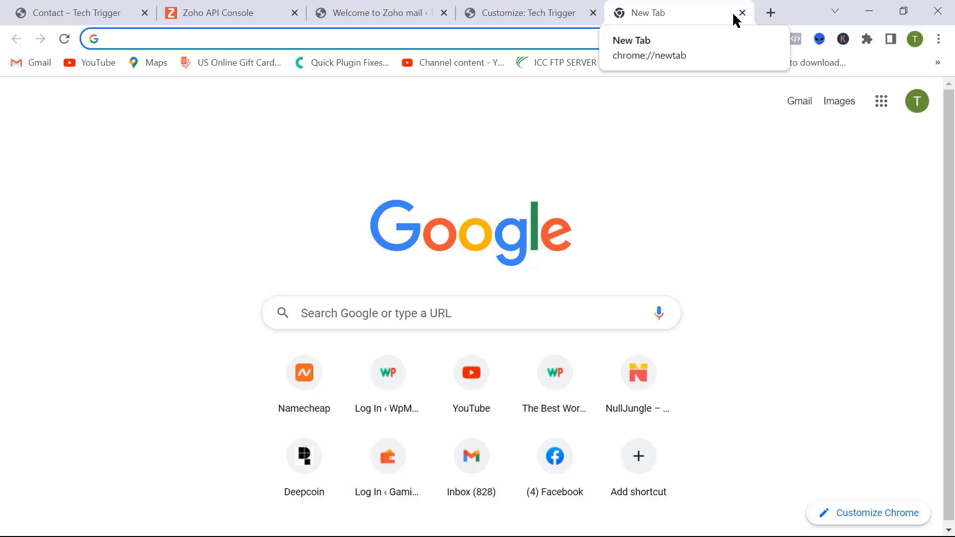
Step: Go to the logomakr.com website
text(logomaker)
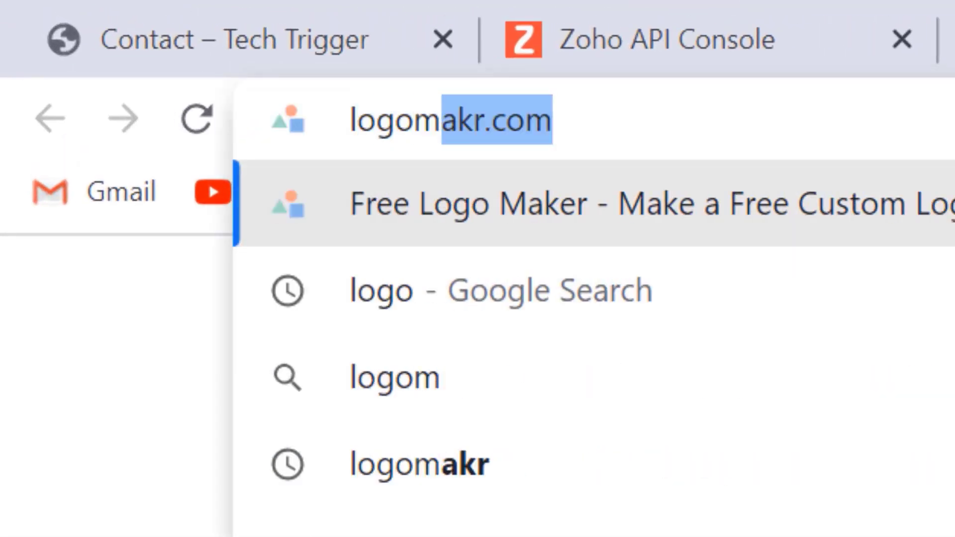
key(BackSpace)
key(BackSpace)
key(BackSpace)
text(r)
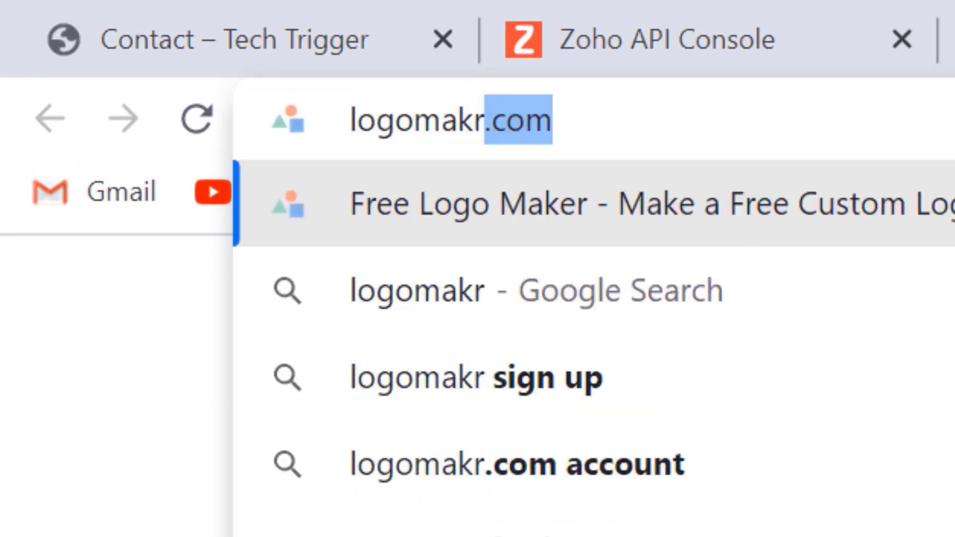
text(.com)
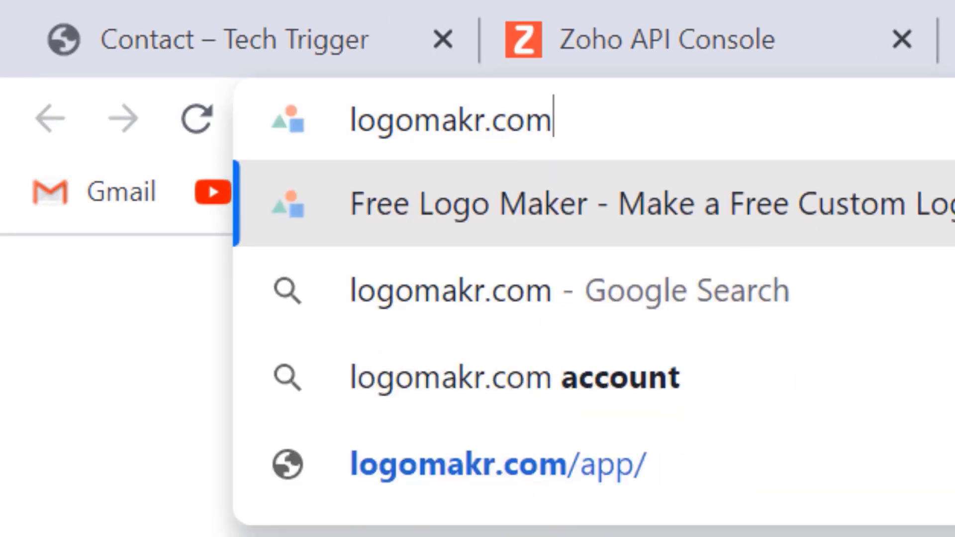
key(Return)
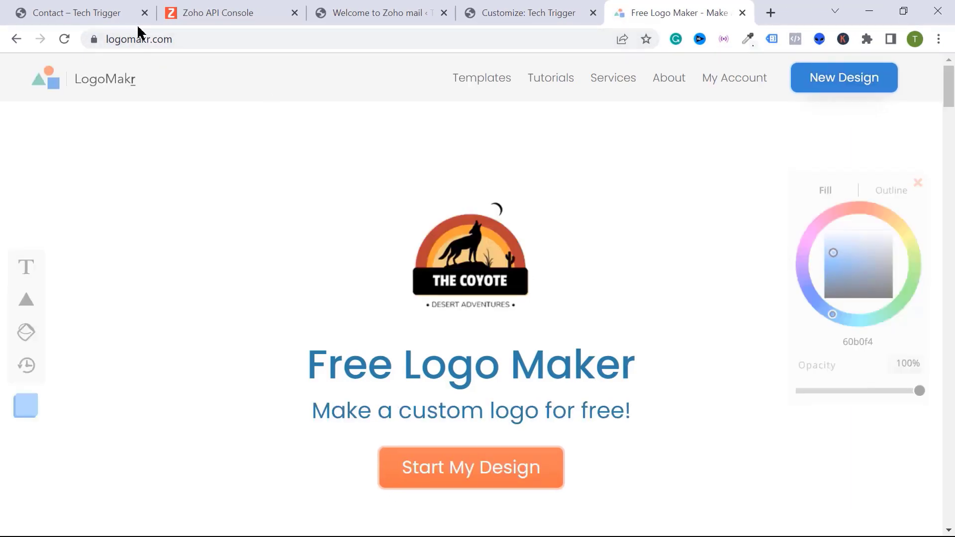
Step: Start a new blank logo design and get past the introductory tips
click(438, 477)
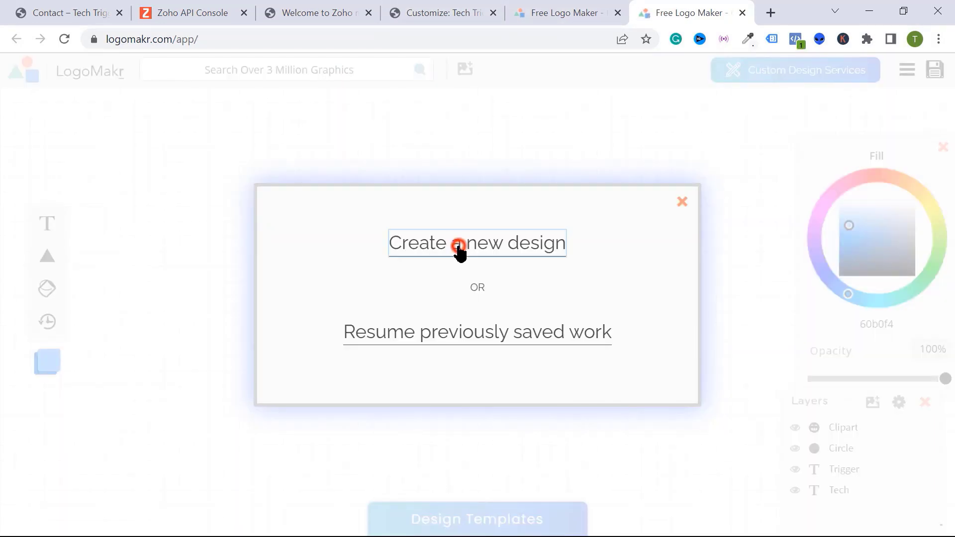
click(458, 249)
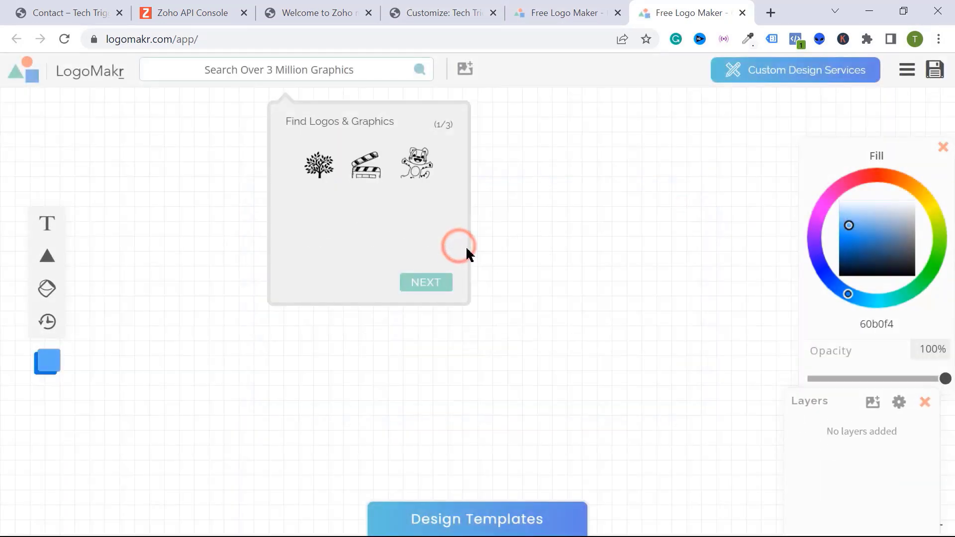
click(426, 285)
click(348, 279)
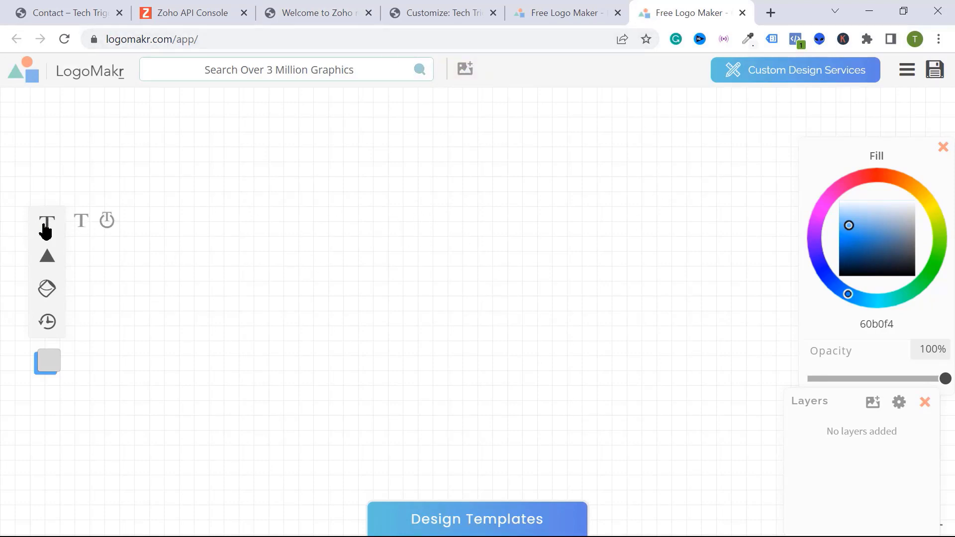
Step: Add a text object reading "Boosting" to the canvas and shorten it to "Boo"
click(45, 226)
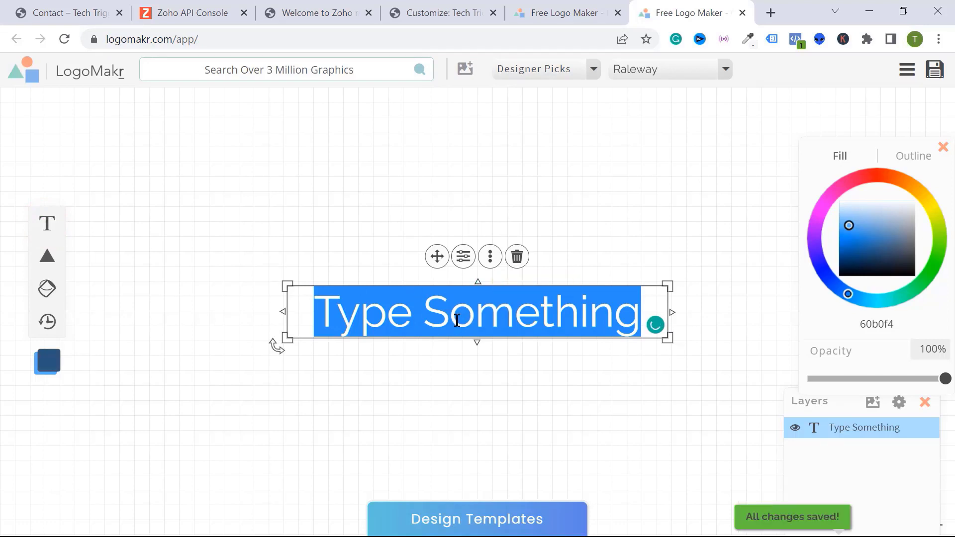
text(Boosting)
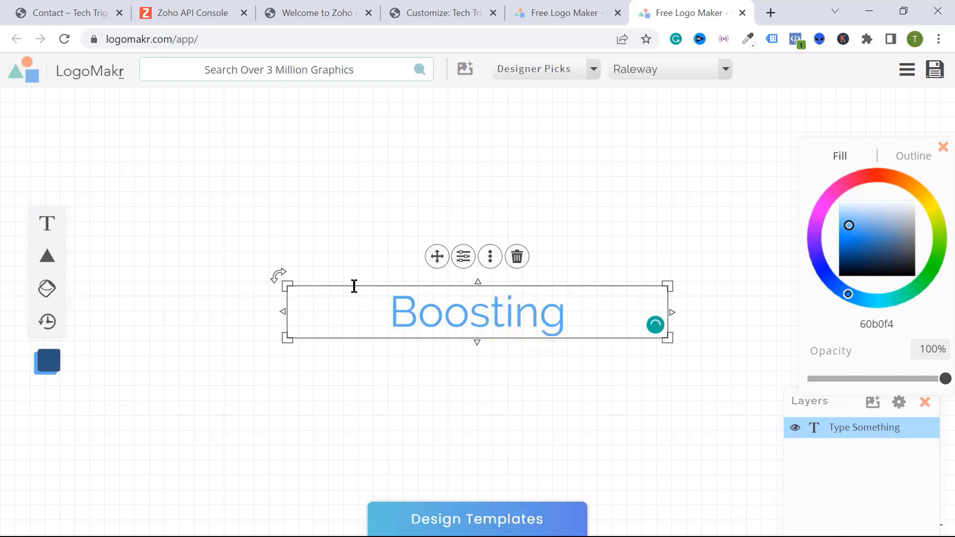
double_click(444, 314)
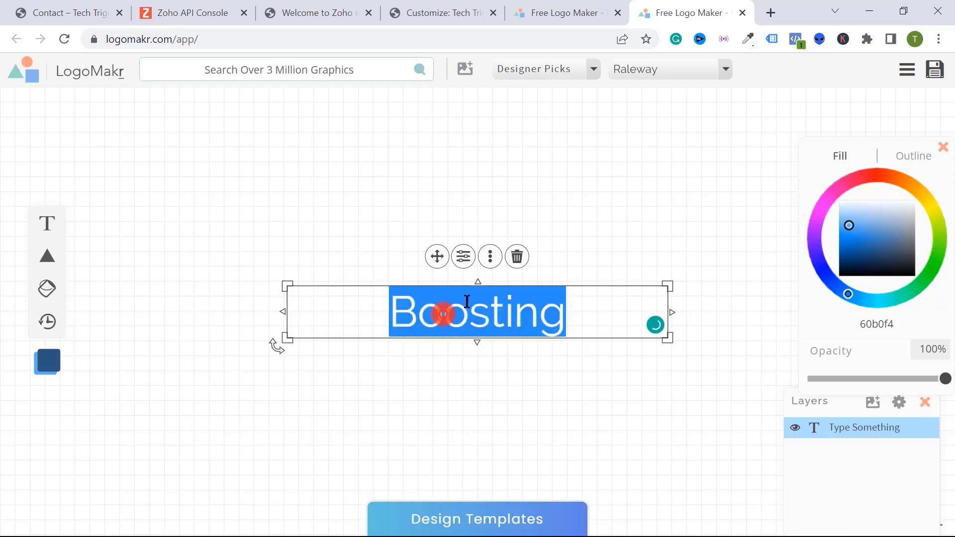
drag(469, 314, 562, 312)
key(BackSpace)
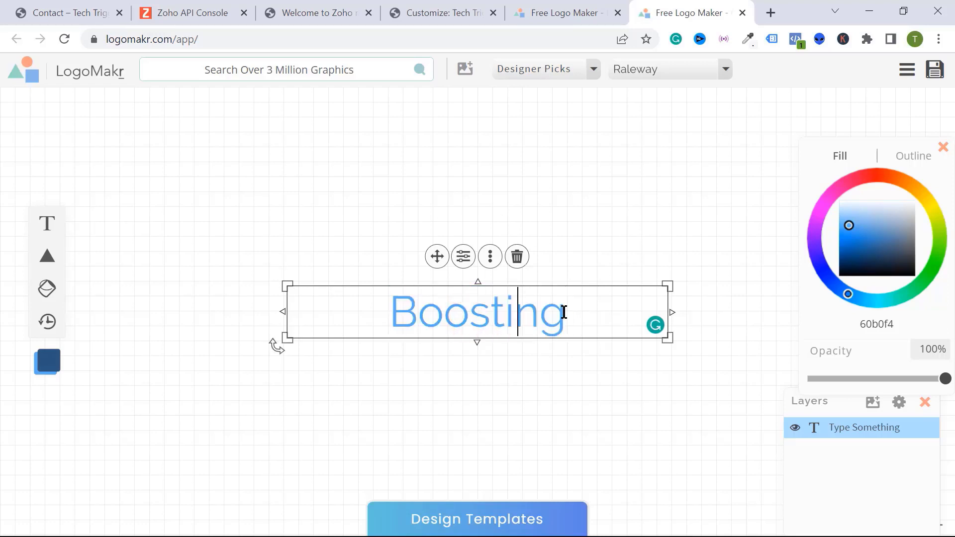
Step: Fill the Boo text with orange-red ff2700
double_click(458, 313)
click(888, 180)
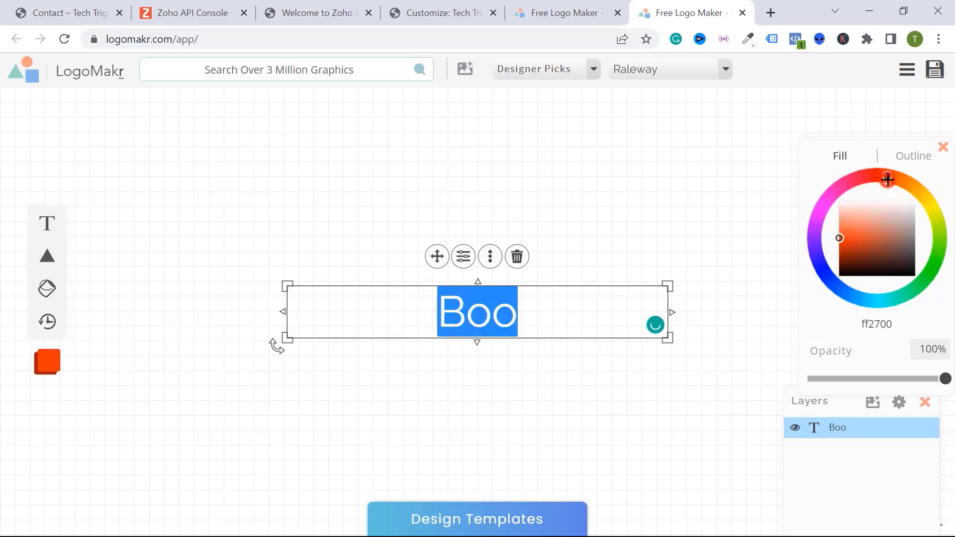
click(451, 380)
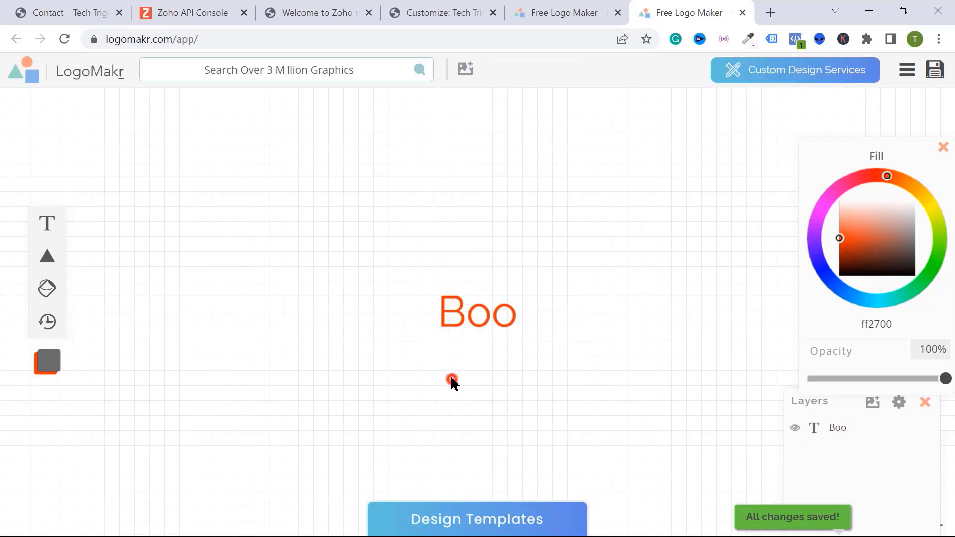
Step: Open the Tech Trigger site's homepage in a new browser tab to examine its colours, and return to the LogoMakr design
click(580, 9)
click(272, 6)
mouse_move(51, 65)
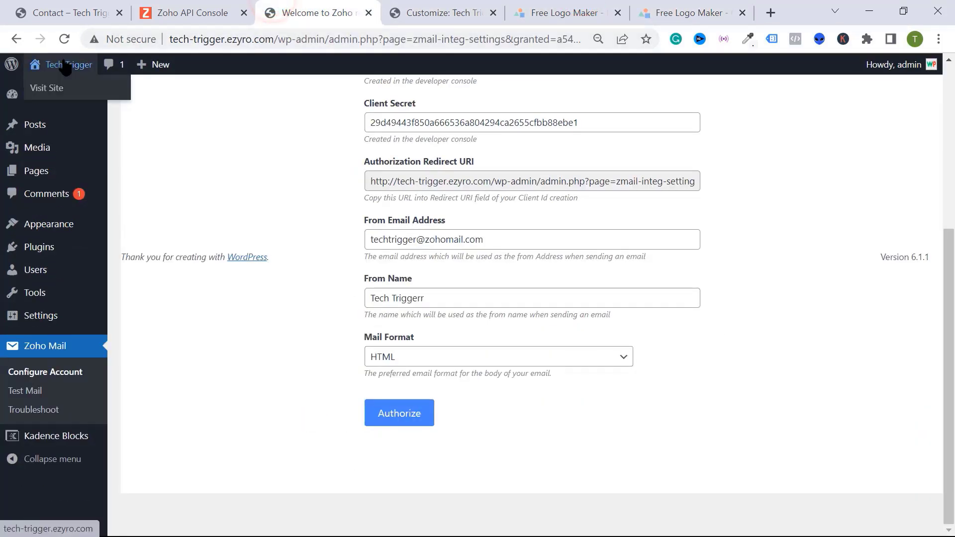
right_click(62, 88)
click(114, 99)
click(357, 11)
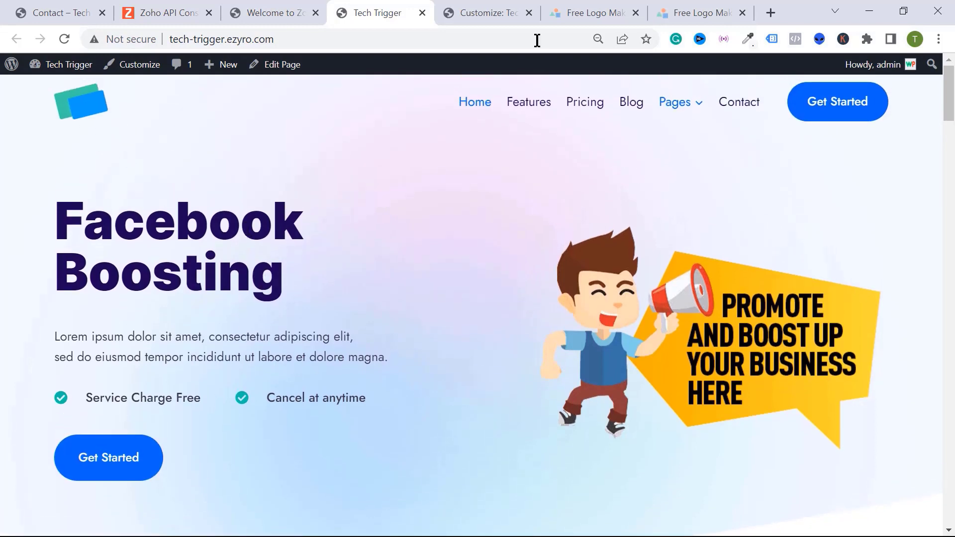
click(594, 12)
click(691, 7)
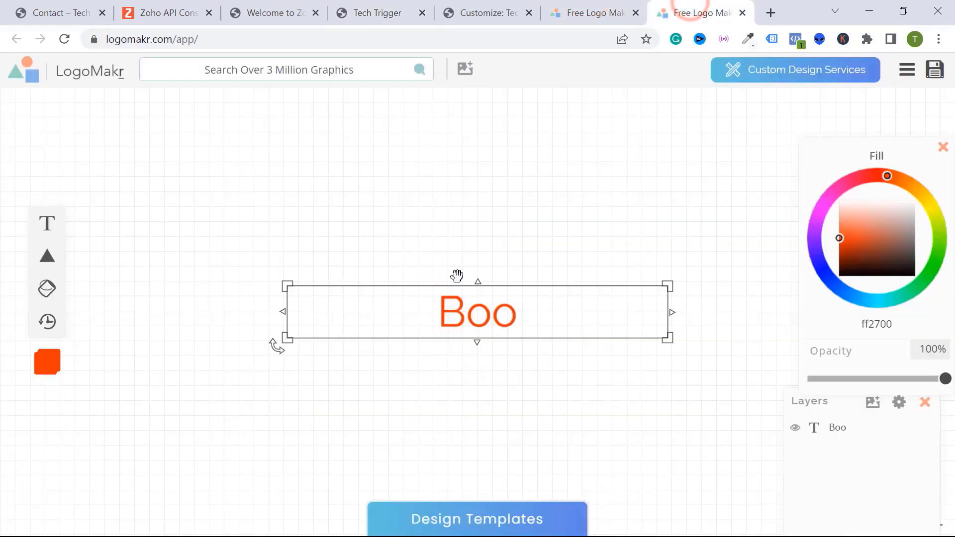
Step: Fill the Boo text with blue 008bff and narrow its text box to fit the word
click(477, 313)
click(840, 285)
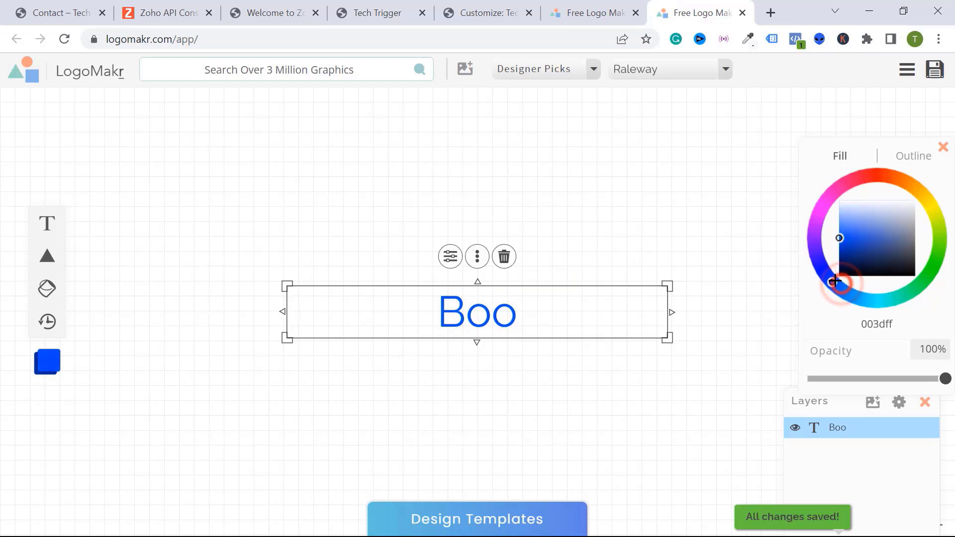
mouse_move(836, 281)
mouse_down()
mouse_move(824, 272)
mouse_move(850, 293)
mouse_up()
drag(665, 342, 379, 342)
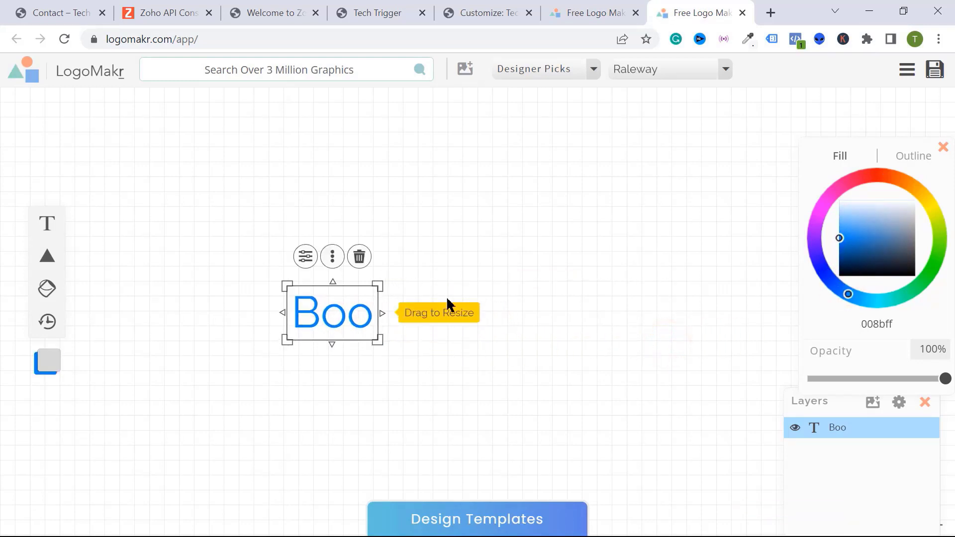
click(451, 300)
Step: Add a second text object reading "STING" in capitals
click(45, 228)
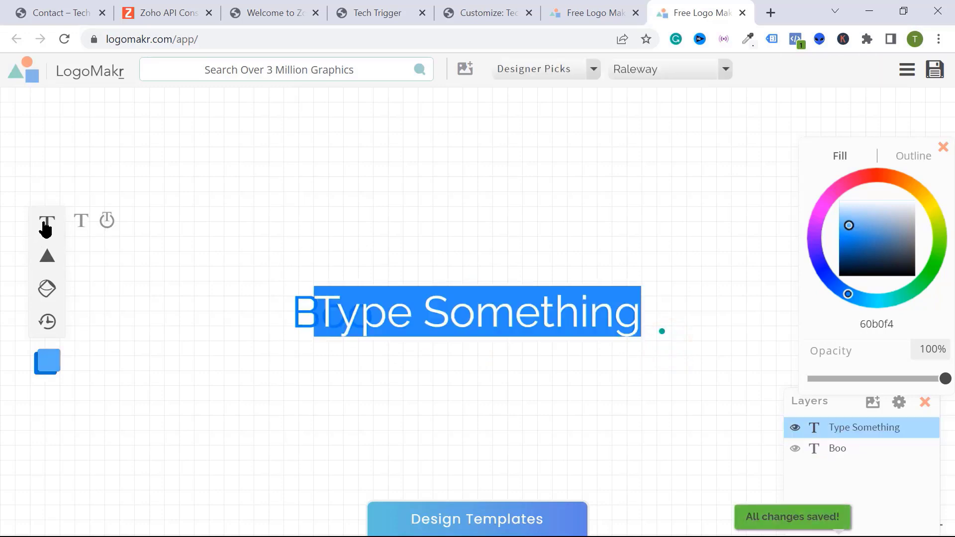
text(sting)
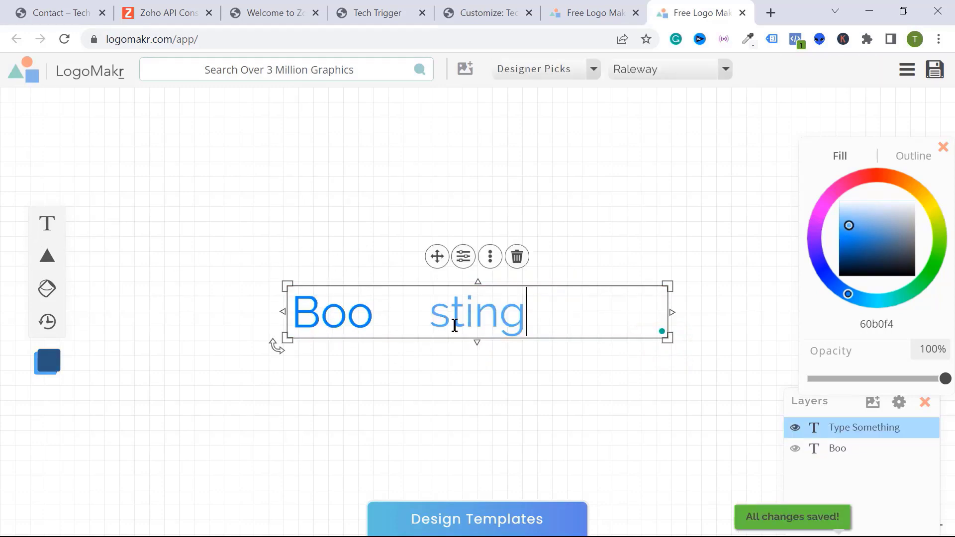
double_click(447, 314)
text(STING)
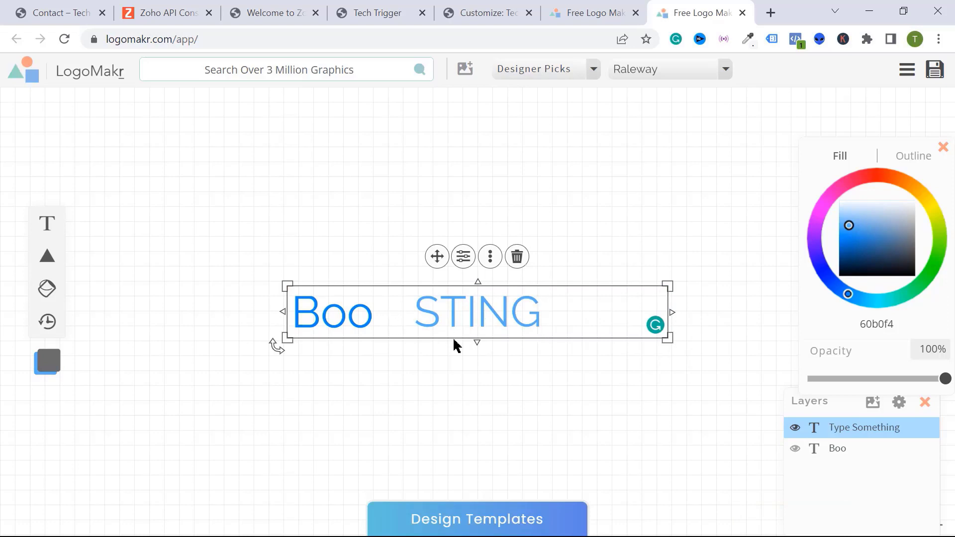
Step: Fill the STING text with a muted teal and fit it directly after Boo on the same line
double_click(489, 320)
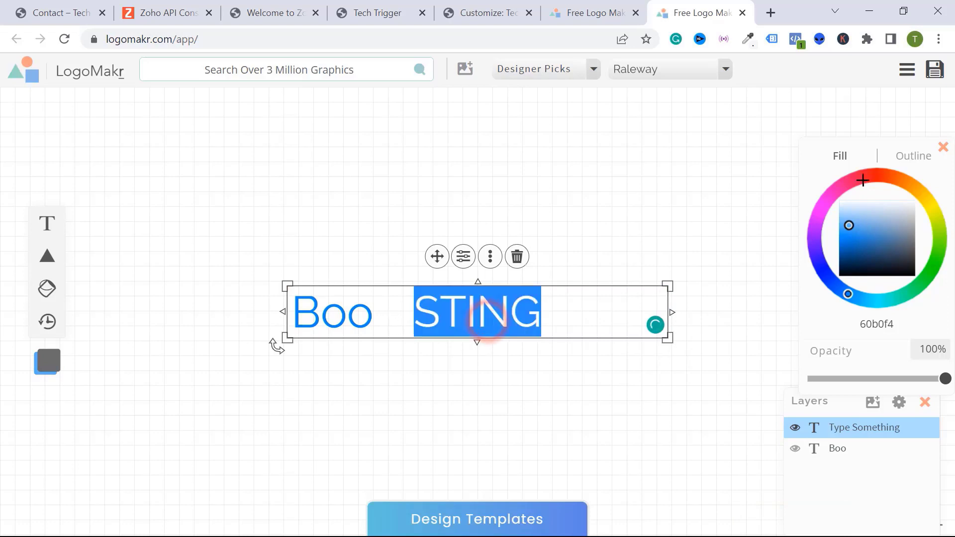
drag(928, 273, 878, 293)
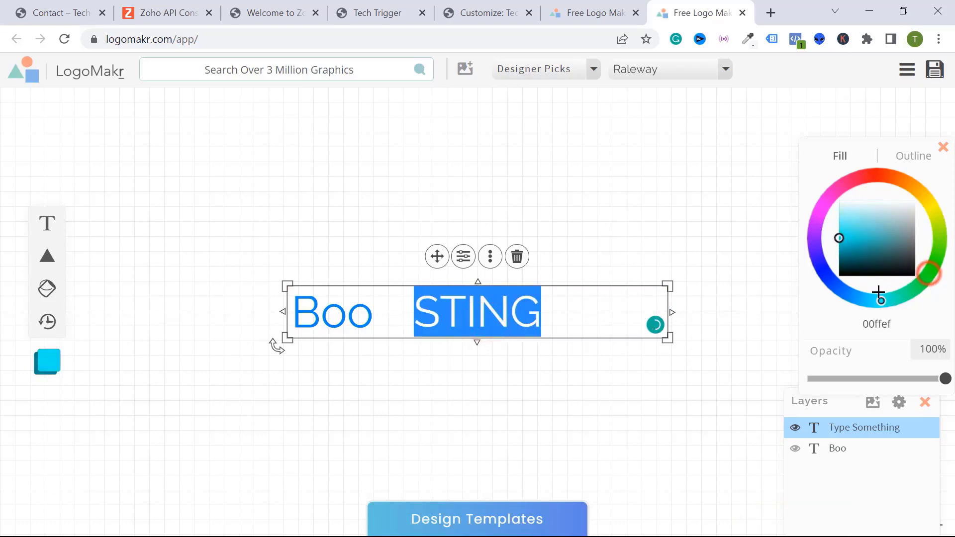
drag(443, 319, 418, 321)
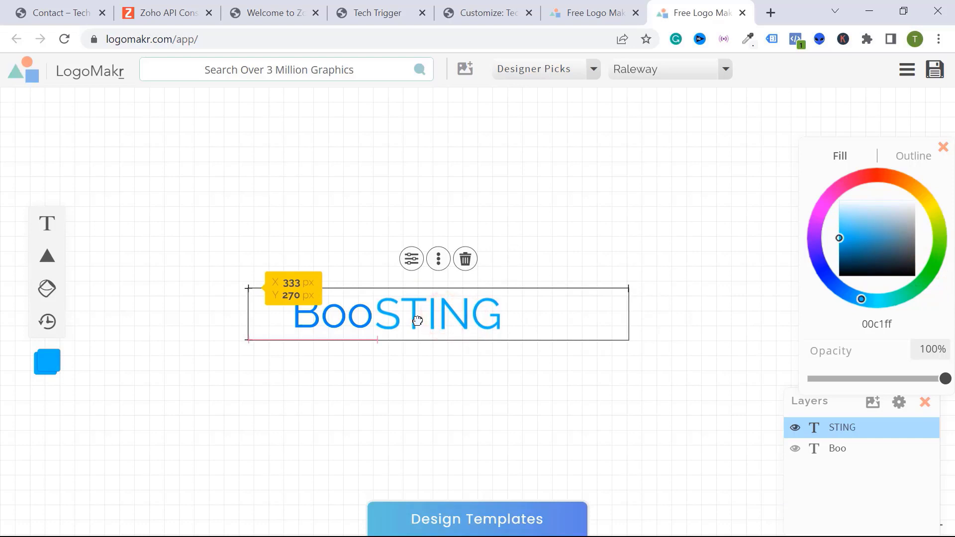
click(887, 298)
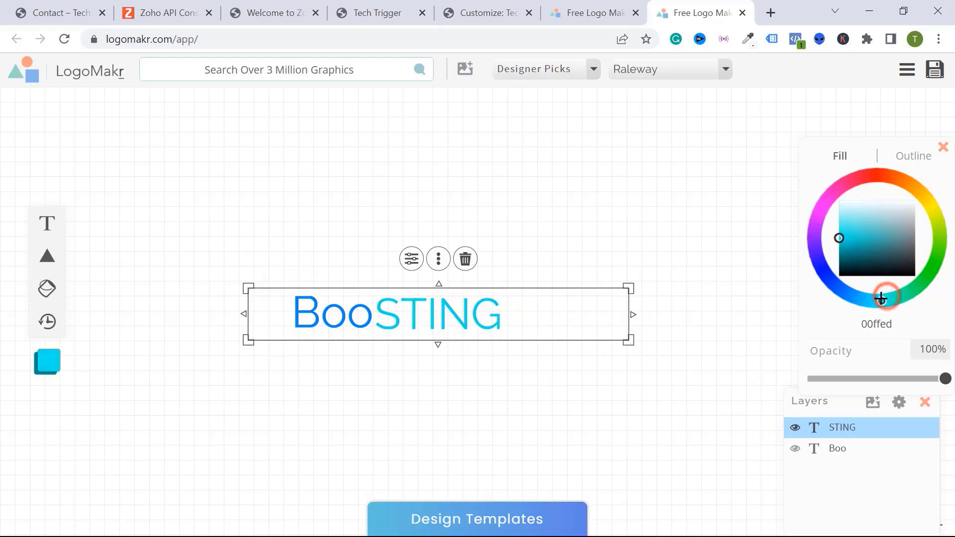
drag(851, 233, 860, 242)
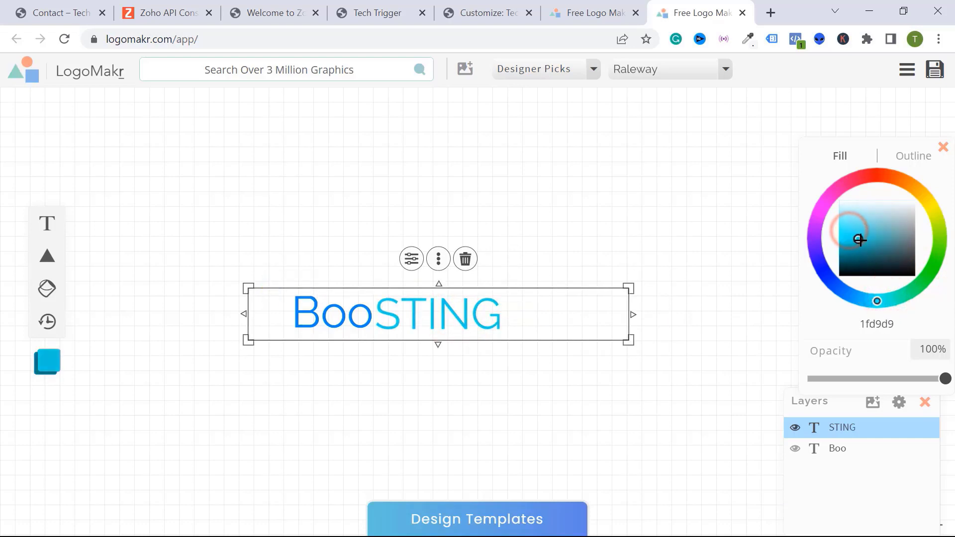
click(612, 315)
mouse_move(423, 318)
mouse_down()
mouse_move(431, 319)
mouse_move(425, 310)
mouse_up()
Step: Rewrite the Boo text in capitals as "BOO" and align its text box level with STING
click(316, 321)
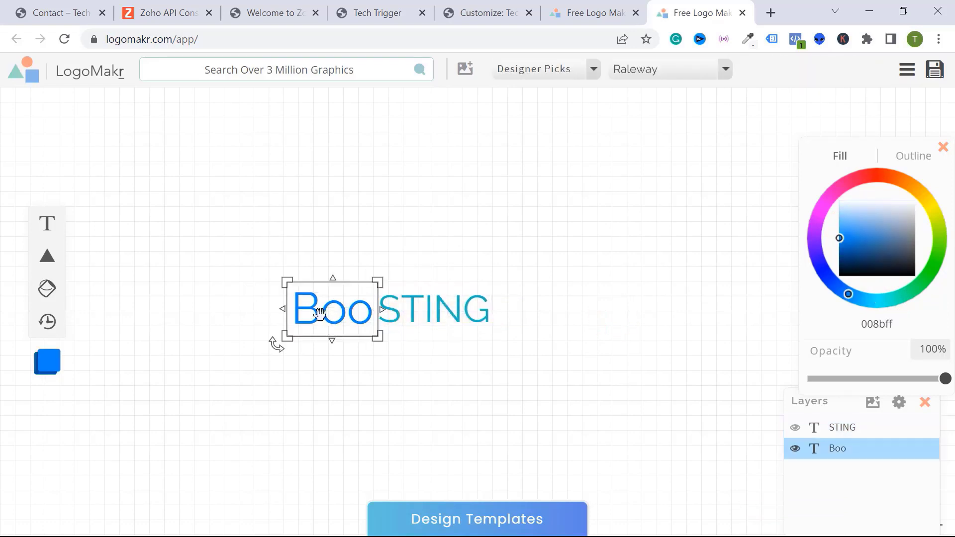
click(419, 320)
click(330, 313)
click(341, 303)
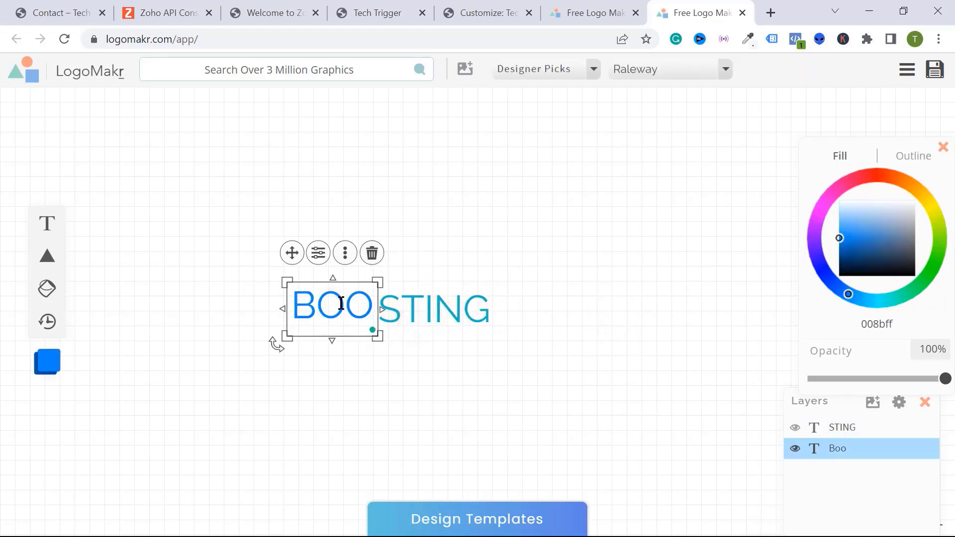
click(219, 348)
click(322, 311)
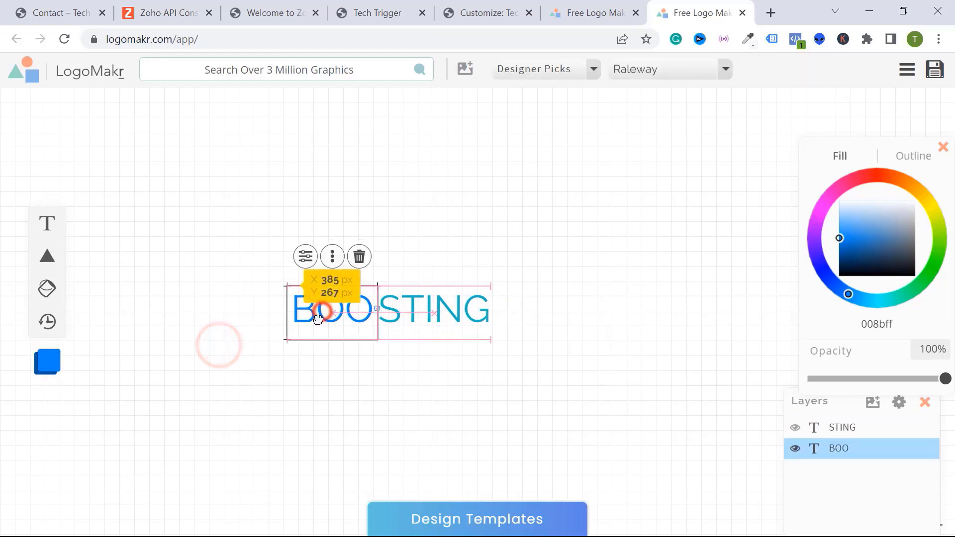
click(491, 371)
click(428, 315)
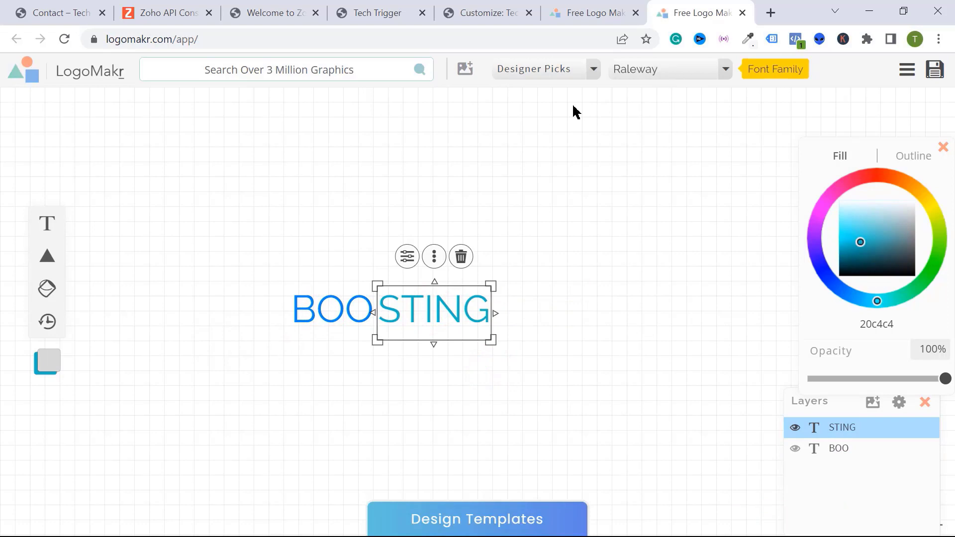
click(407, 257)
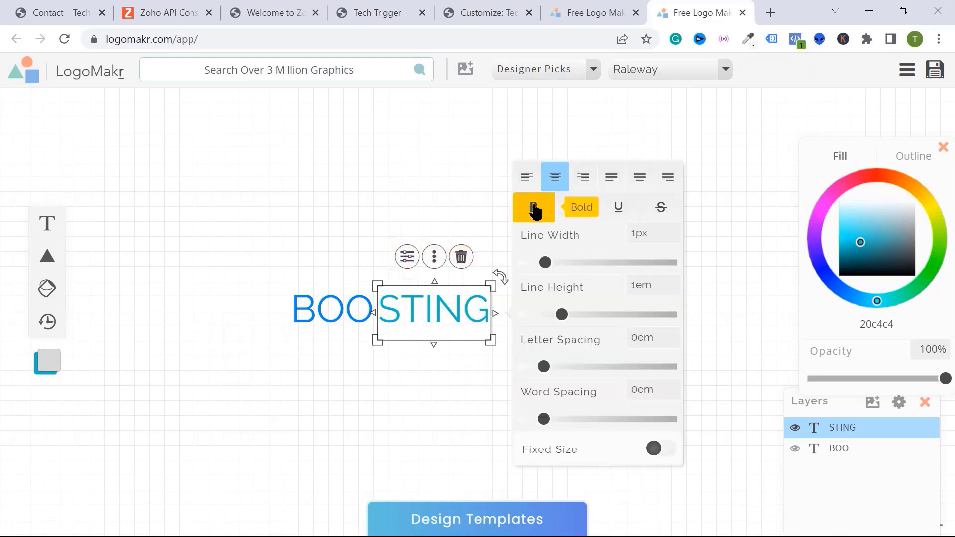
click(318, 311)
double_click(337, 323)
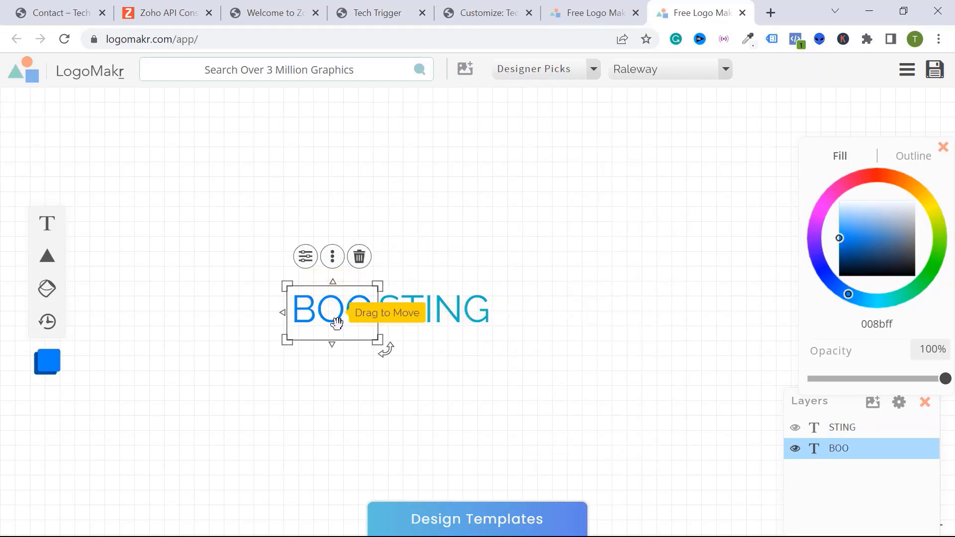
click(212, 353)
Step: Try the Righteous font on the BOO text
click(316, 305)
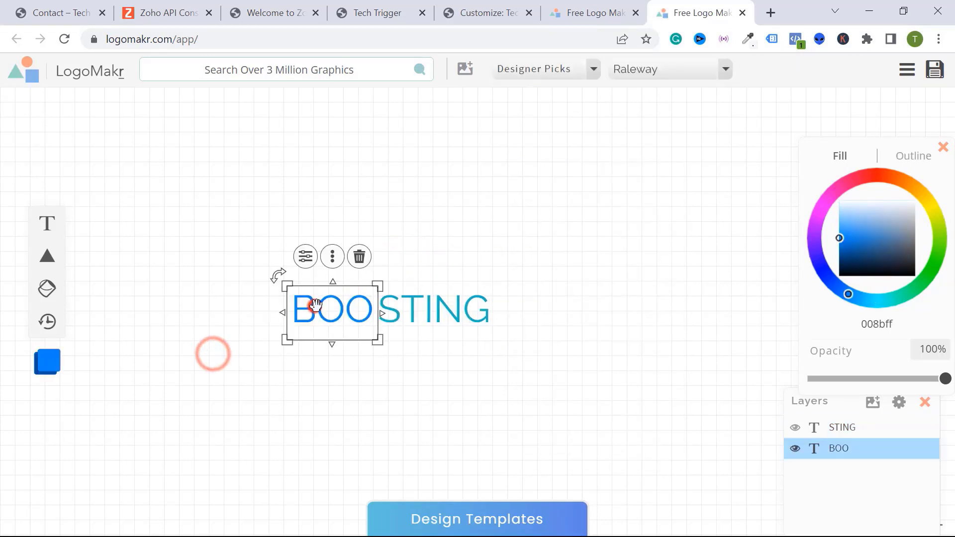
click(675, 72)
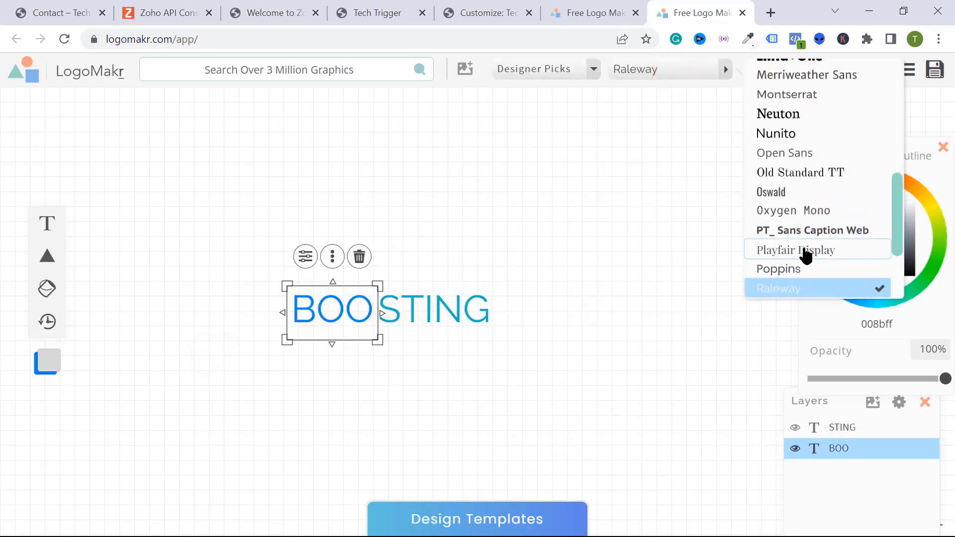
scroll(806, 234, up, 3)
scroll(791, 209, up, 3)
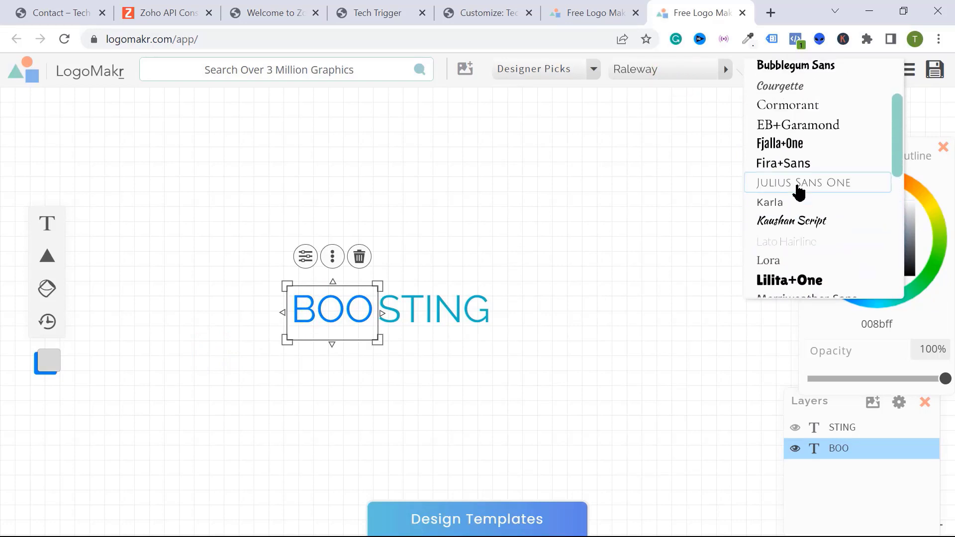
scroll(785, 158, down, 8)
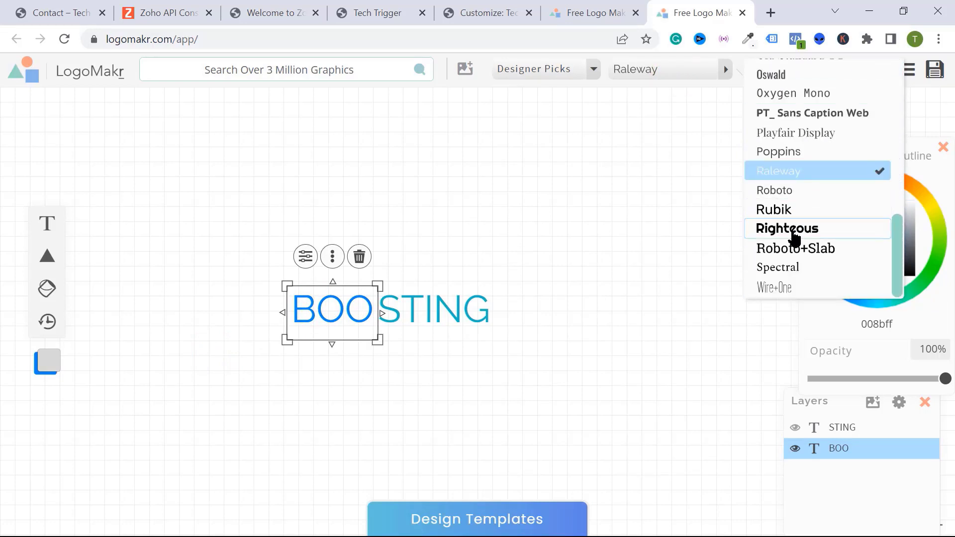
click(792, 232)
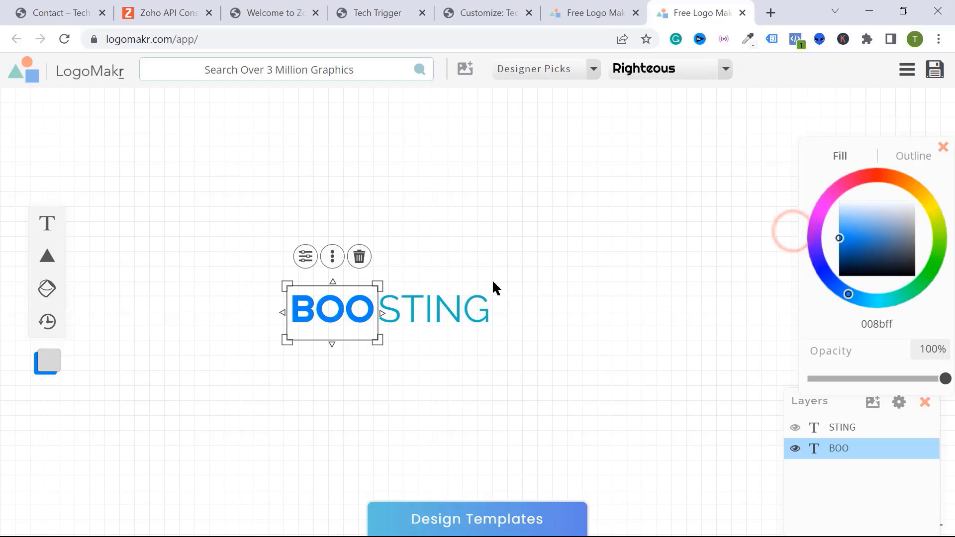
Step: Set the font of the BOO text to Lilita+One
click(709, 65)
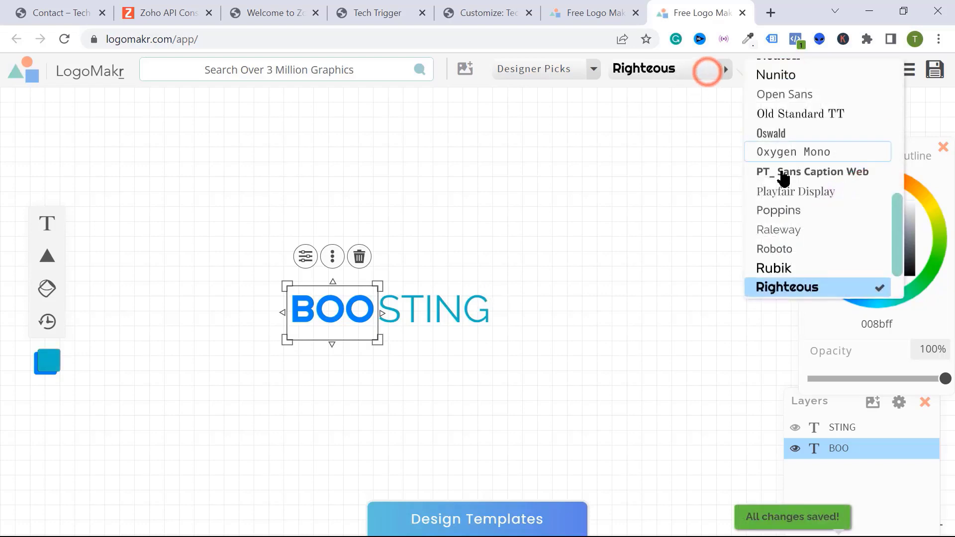
scroll(796, 224, up, 5)
click(798, 221)
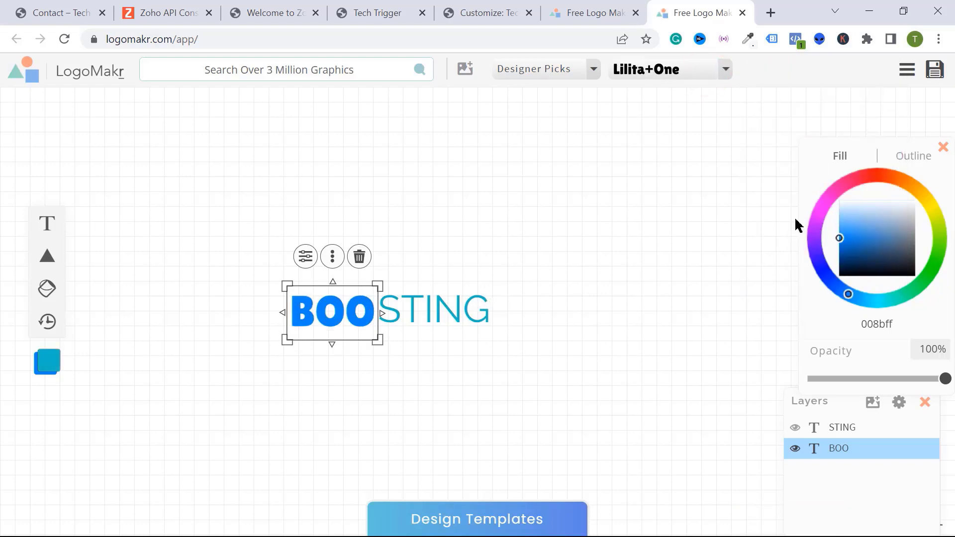
Step: Add two circle shapes to the canvas and move the upper one diagonally down and to the right of the other
click(46, 256)
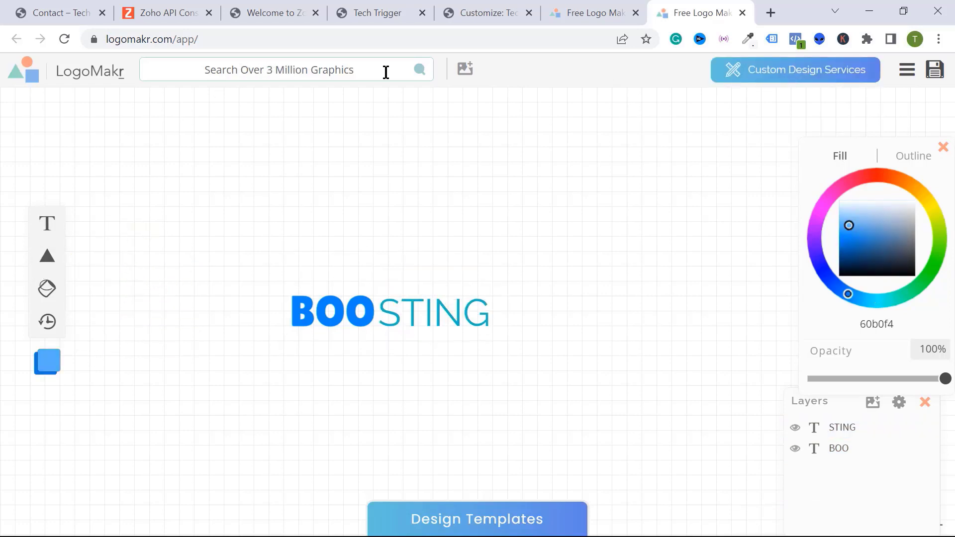
mouse_move(47, 265)
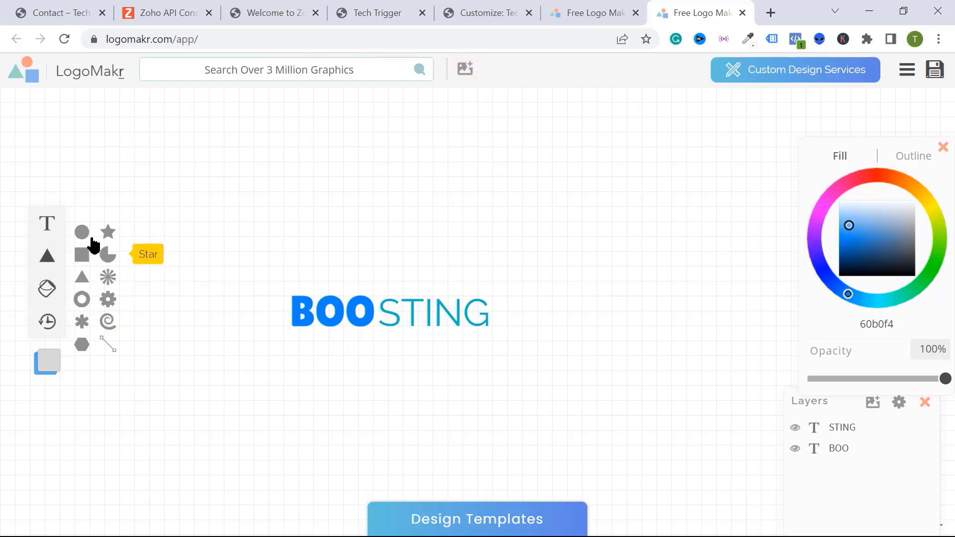
click(83, 234)
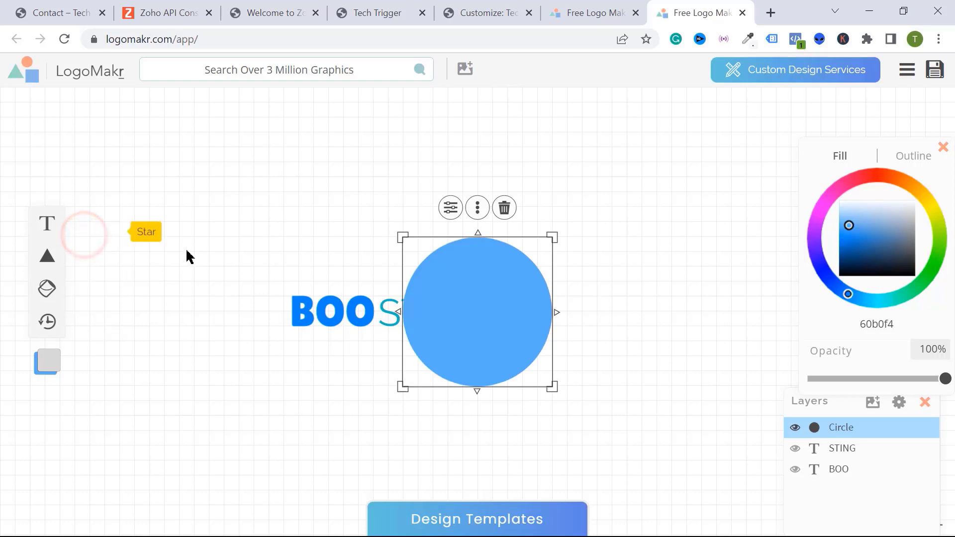
mouse_move(46, 266)
click(83, 228)
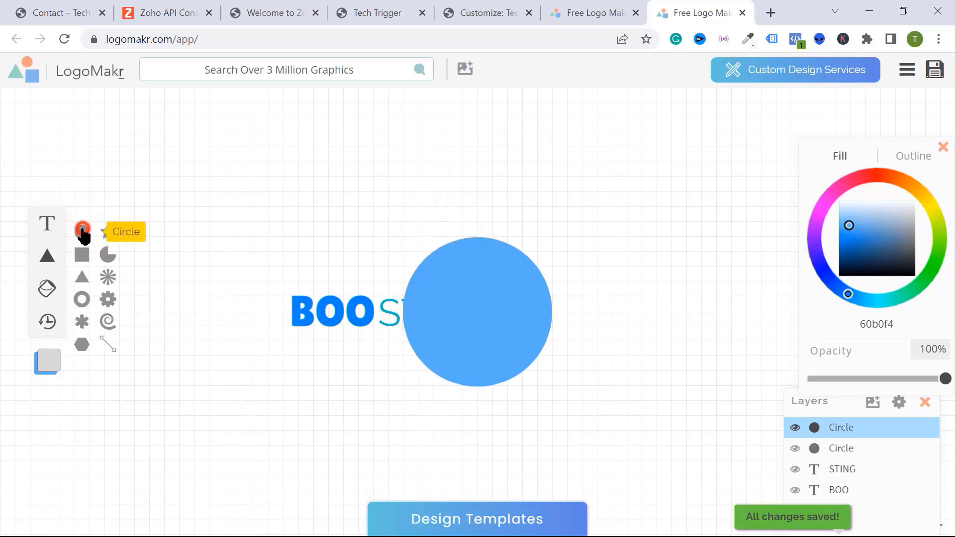
mouse_move(49, 258)
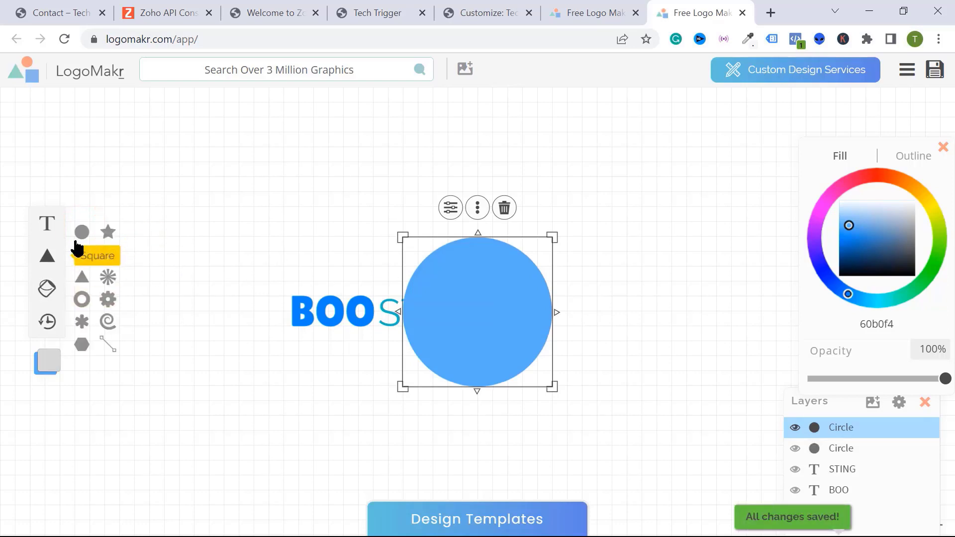
drag(460, 299, 492, 330)
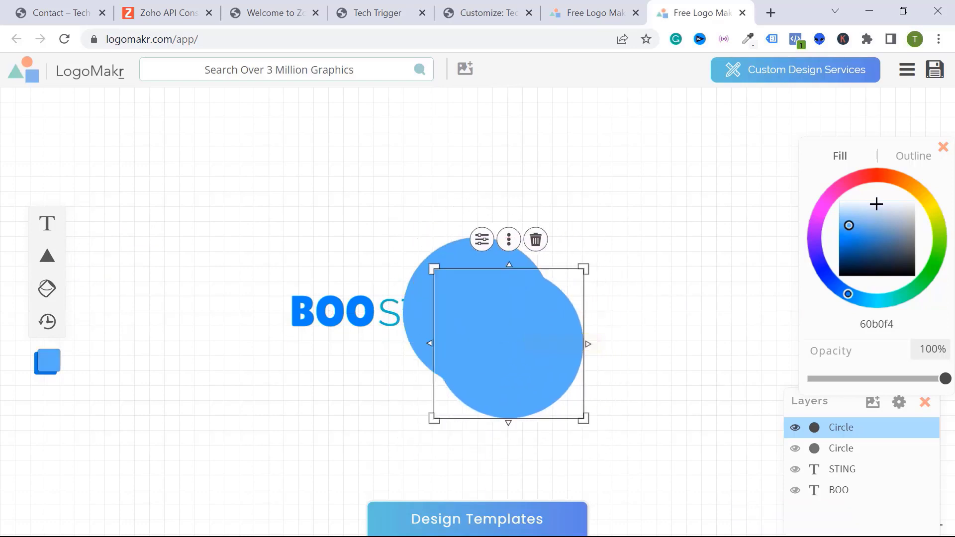
Step: Fill the front circle with deep blue 0044ff and move it to about X 482, Y 202 px, level with the rear circle
click(891, 175)
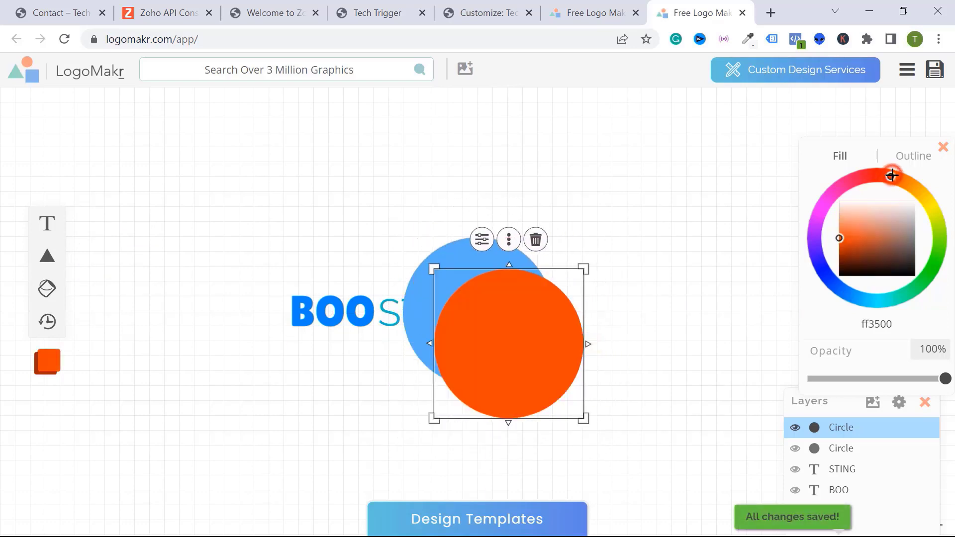
click(829, 274)
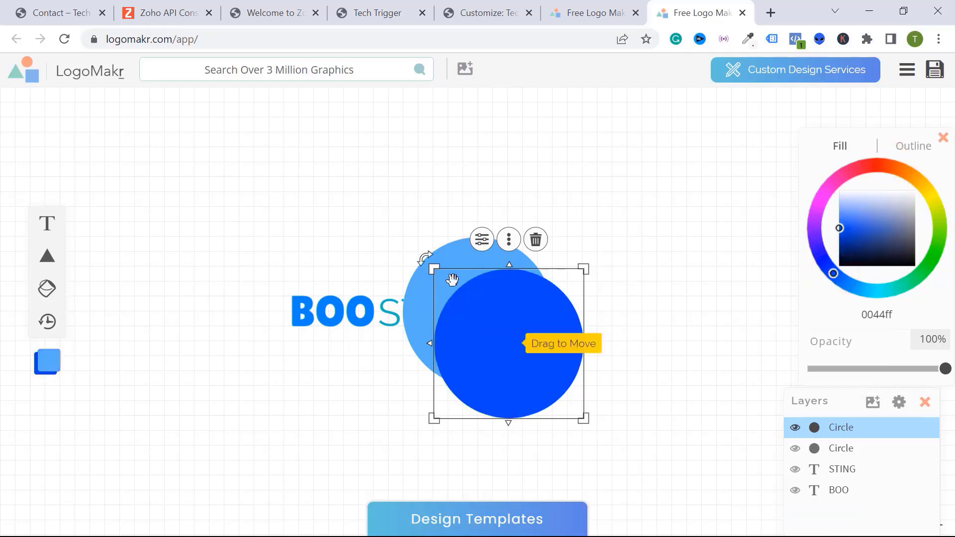
drag(505, 326, 431, 294)
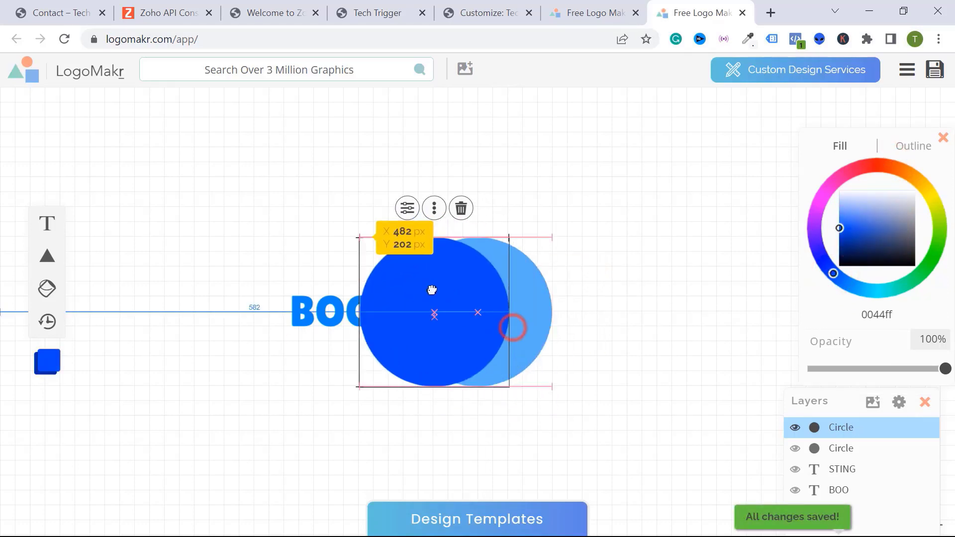
Step: Fill the rear circle with cyan 23dbe1 and shift it so a crescent shows at the blue circle's lower right
click(534, 319)
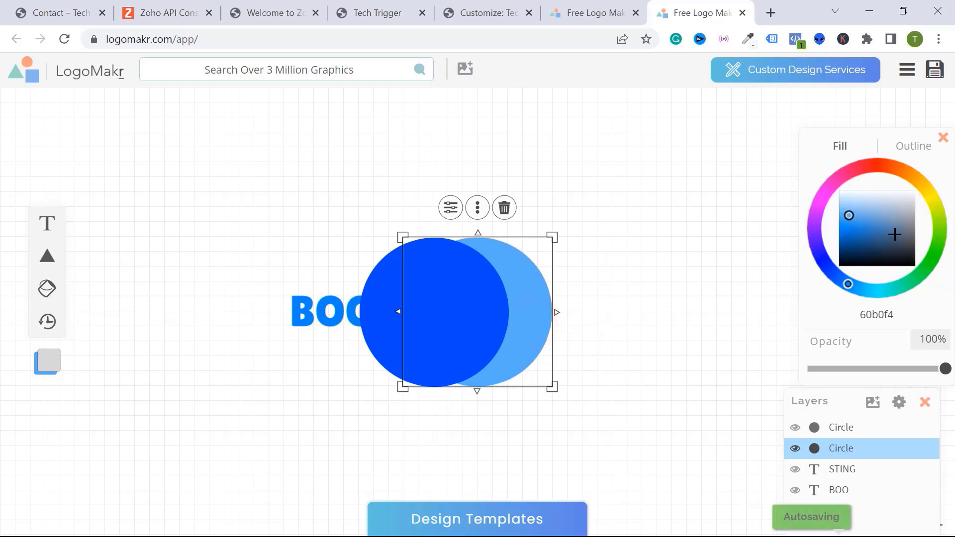
click(885, 296)
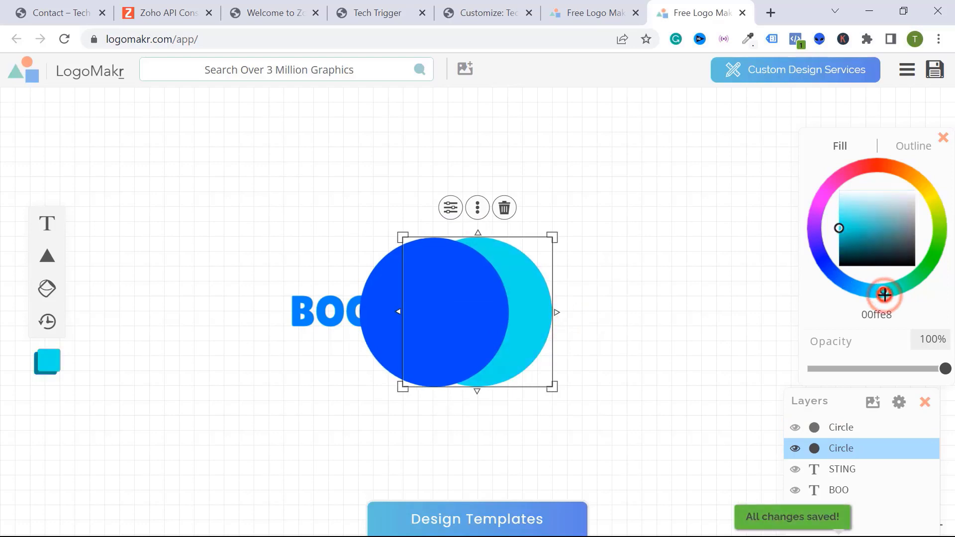
drag(533, 347, 507, 360)
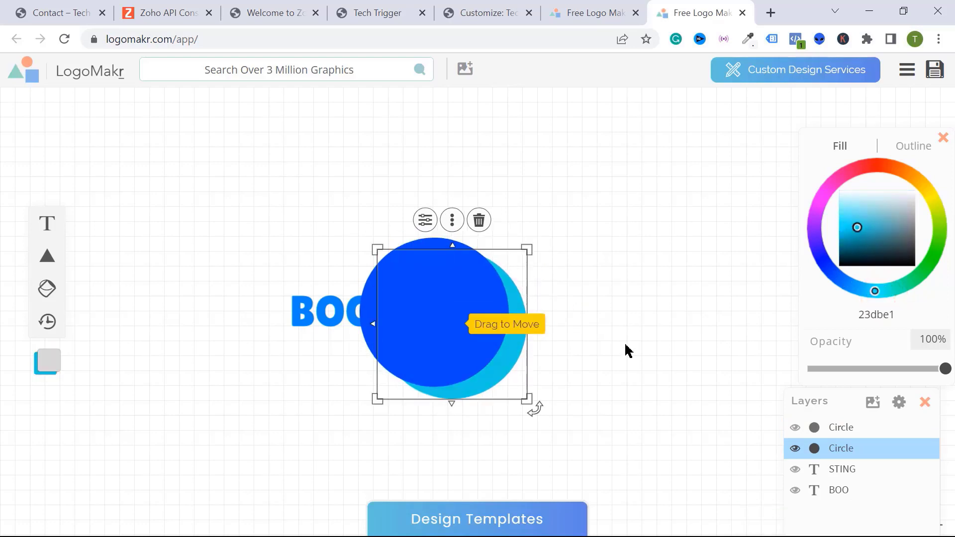
click(716, 314)
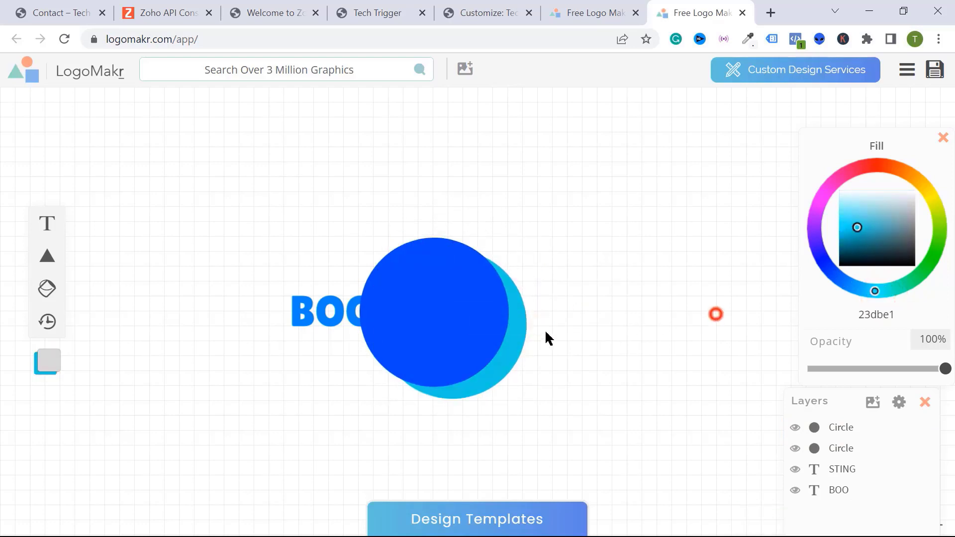
Step: Move both circles together, scale them down to about the text's height and place them directly before the word BOO
click(486, 326)
click(635, 337)
drag(639, 363, 262, 353)
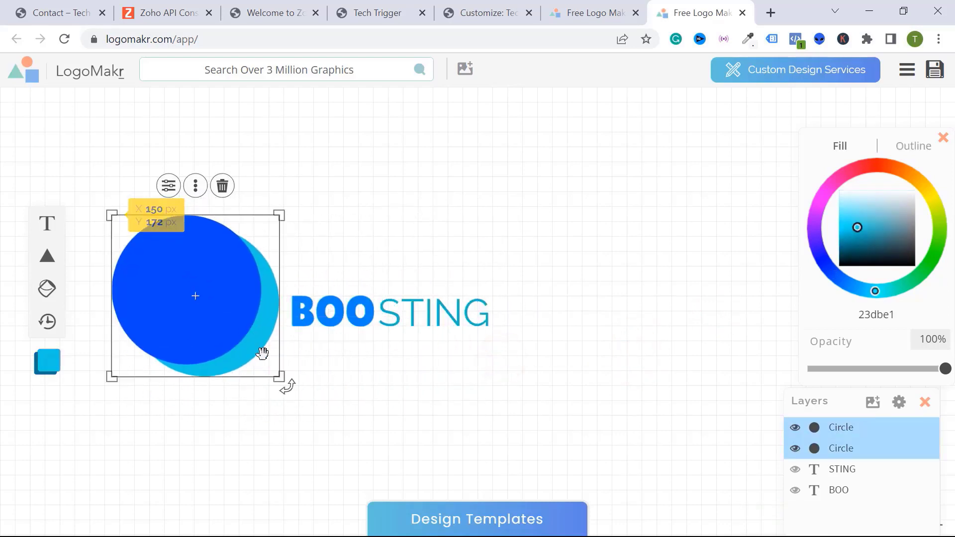
drag(285, 217, 230, 276)
drag(181, 294, 258, 338)
click(196, 292)
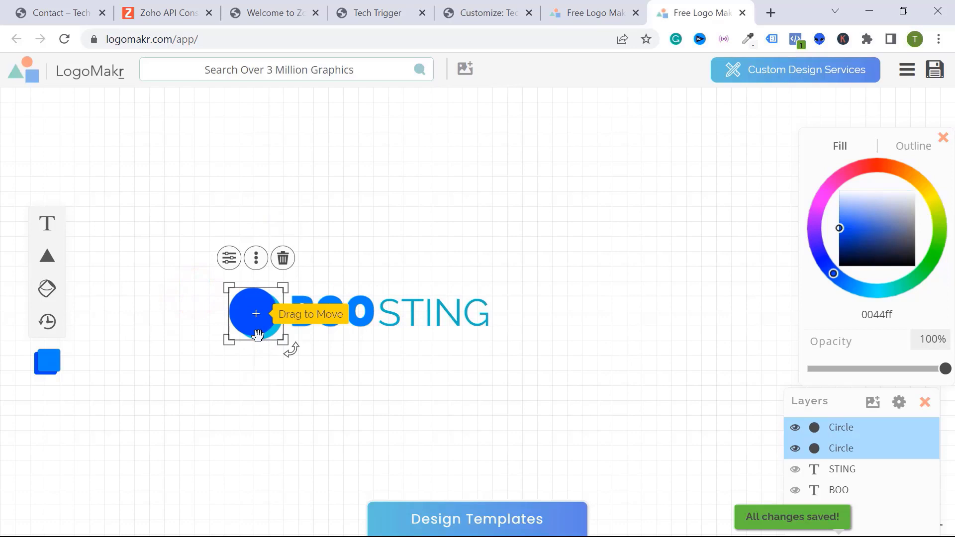
click(641, 353)
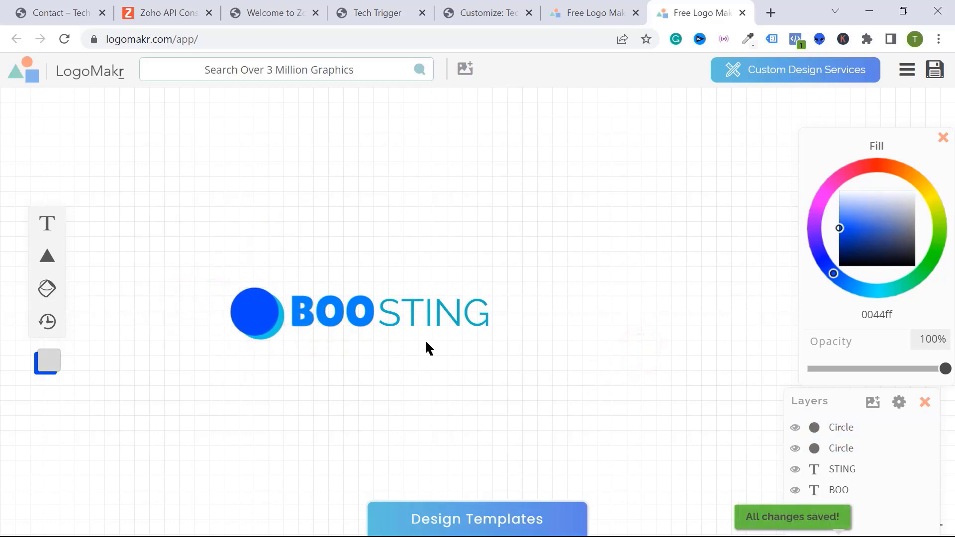
click(583, 354)
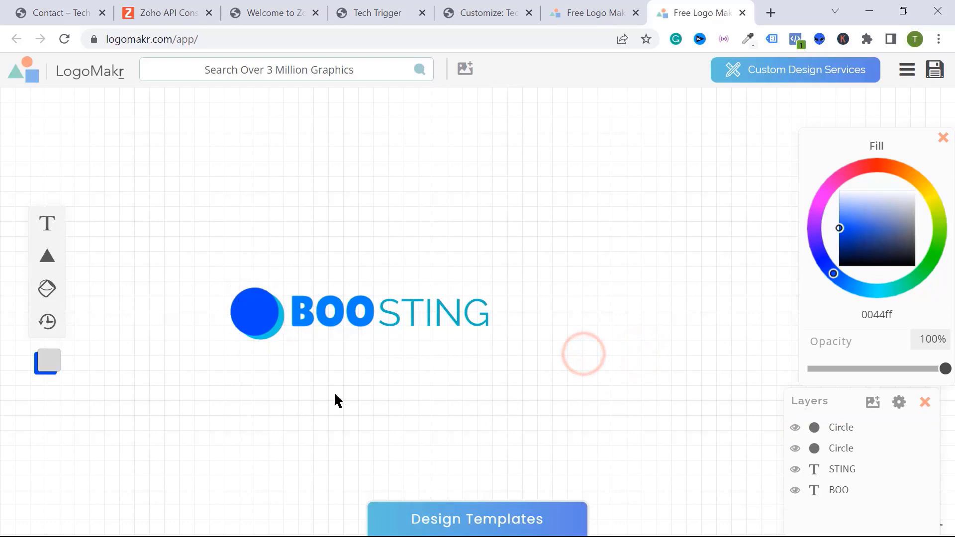
click(635, 429)
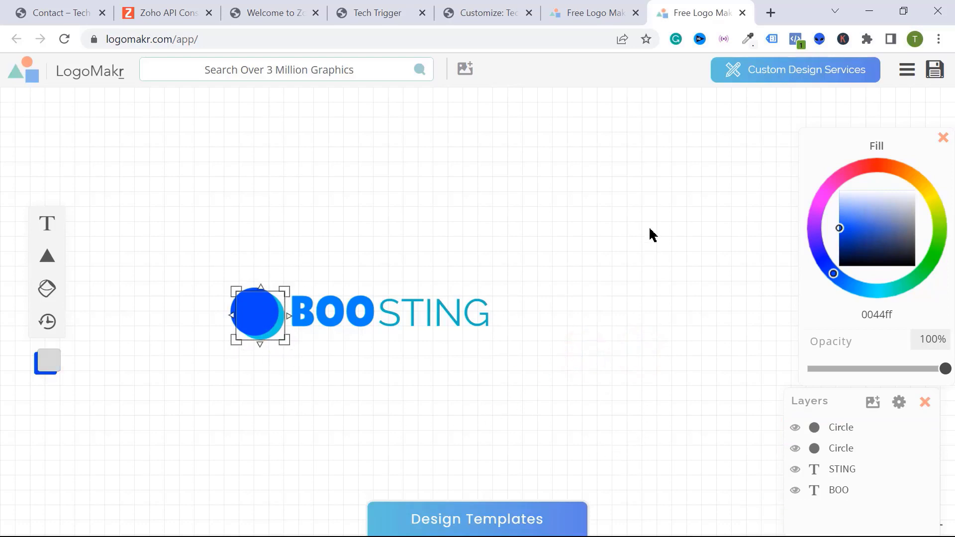
Step: Browse the graphics library and search it for "marketing" icons
click(250, 75)
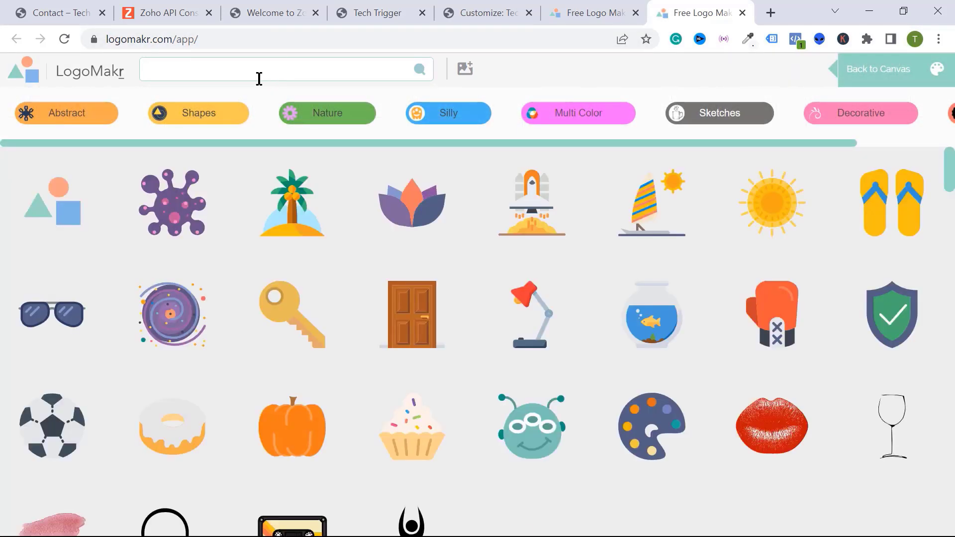
scroll(368, 267, down, 12)
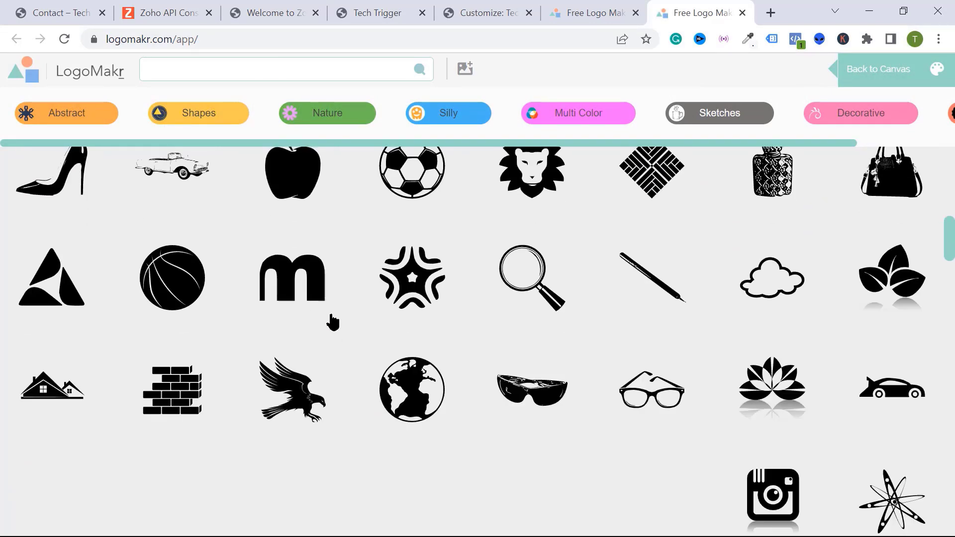
scroll(586, 287, up, 8)
scroll(585, 287, up, 4)
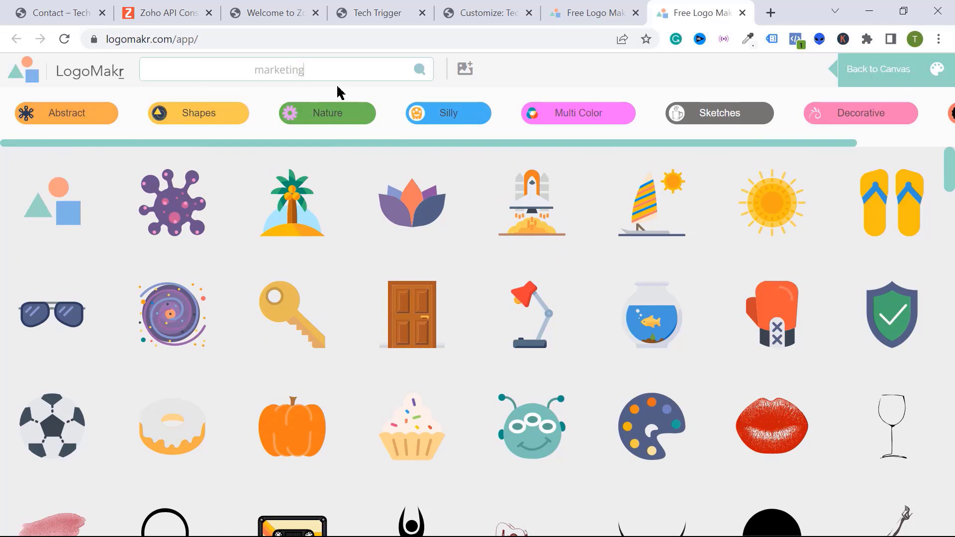
click(419, 72)
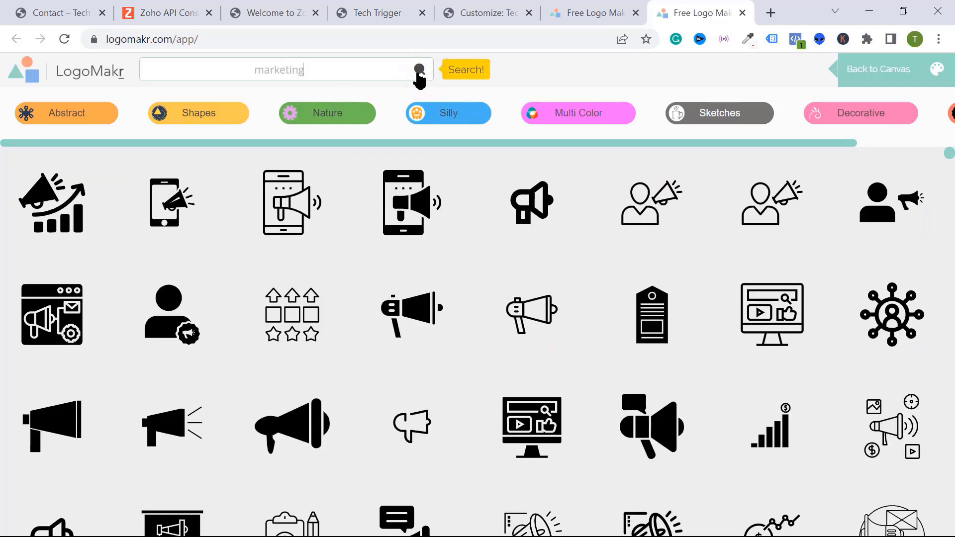
Step: Insert the solid black megaphone with the slanted handle from the marketing graphics and move it to empty canvas above and beyond STING
scroll(635, 311, down, 2)
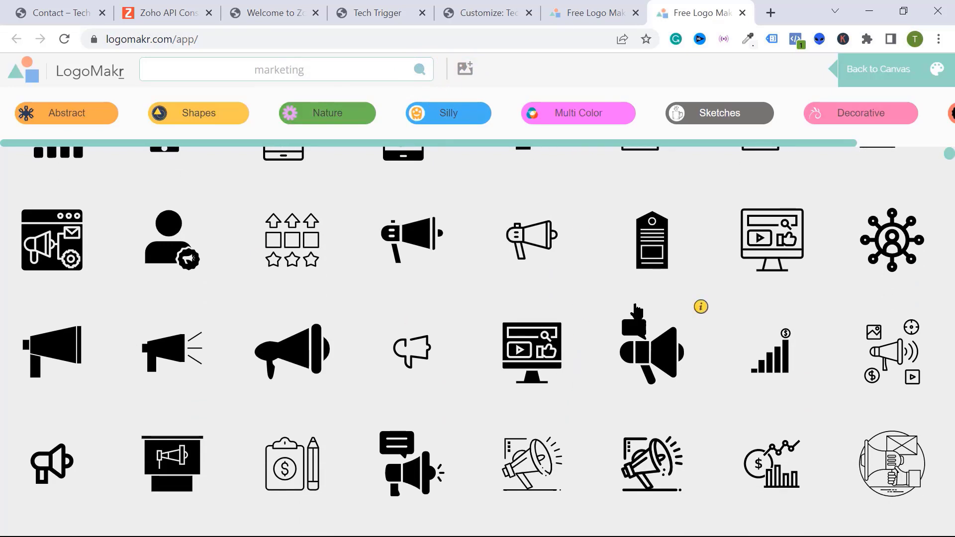
scroll(94, 294, down, 2)
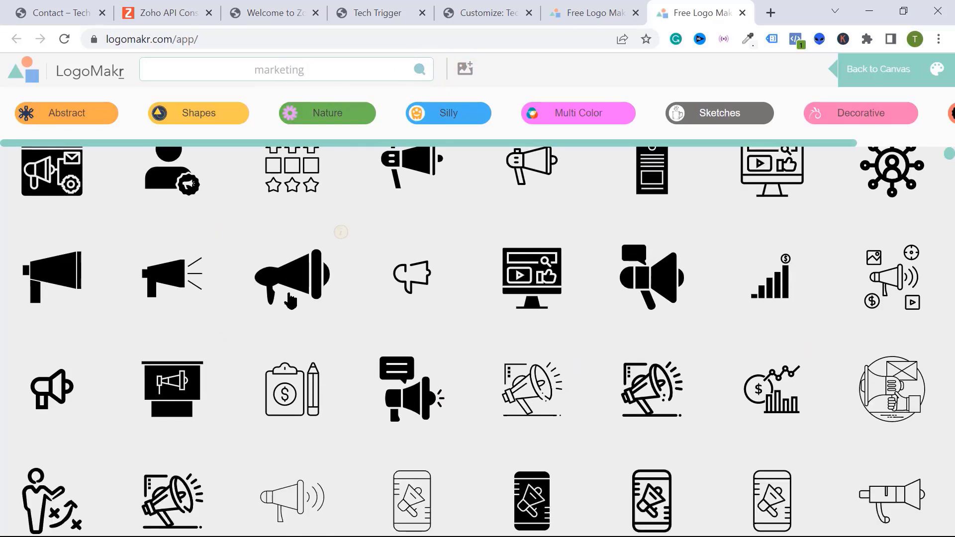
scroll(291, 301, up, 4)
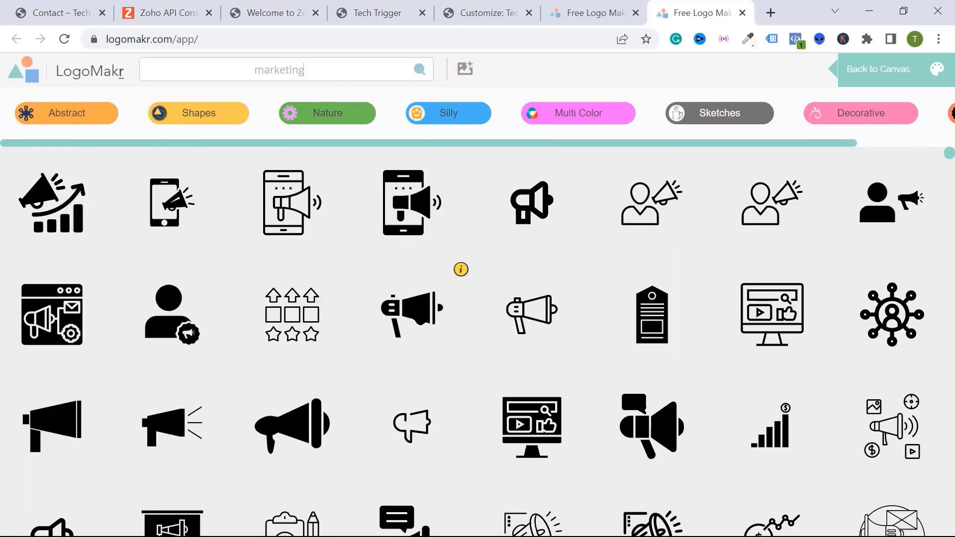
click(418, 311)
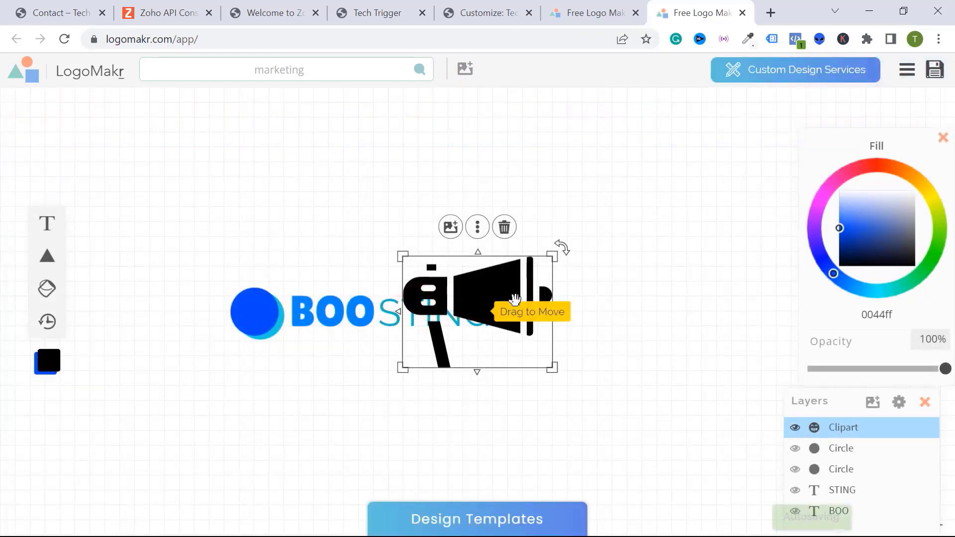
drag(515, 299, 707, 247)
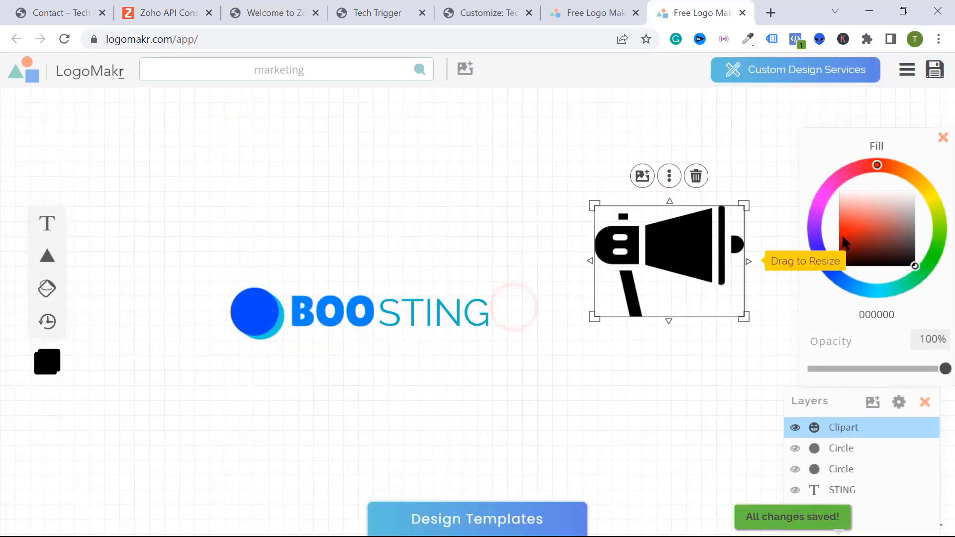
Step: Change the megaphone clipart's fill colour from black to white
click(886, 242)
click(924, 274)
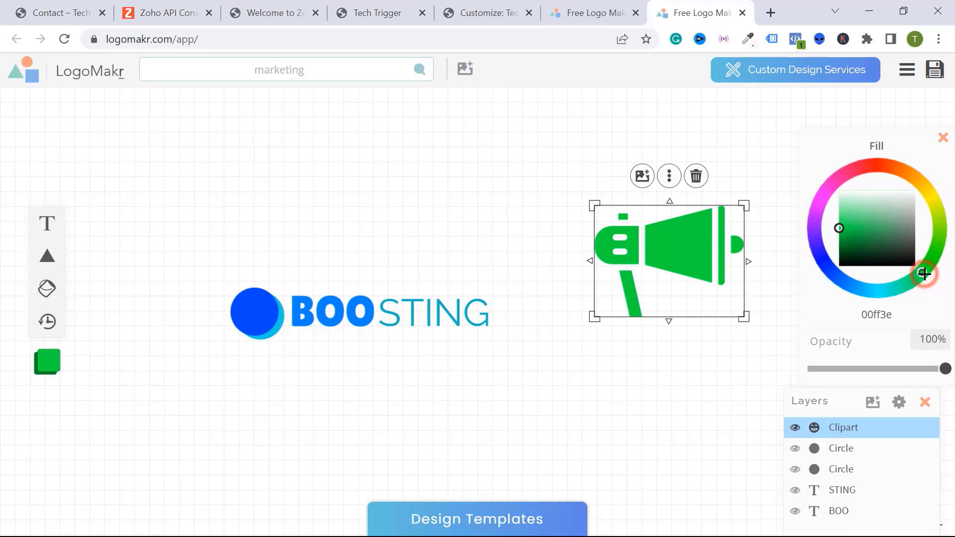
click(835, 275)
click(885, 205)
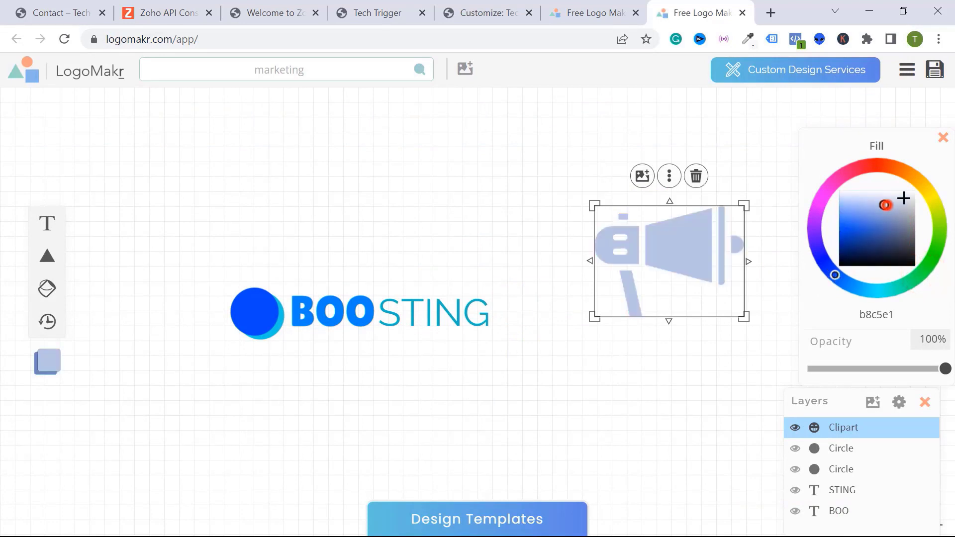
drag(903, 199, 916, 190)
Step: Scale the white megaphone down to fit and place it inside the front blue circle of the emblem
mouse_move(744, 204)
mouse_down()
mouse_move(652, 252)
mouse_move(565, 325)
mouse_move(253, 316)
mouse_move(274, 290)
mouse_move(265, 297)
mouse_up()
click(290, 367)
click(578, 308)
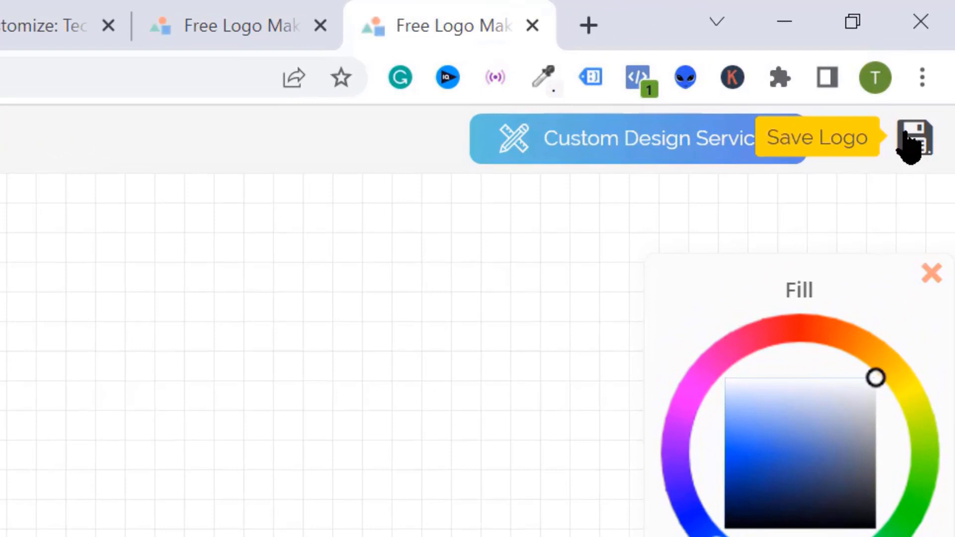
Step: Save the logo as the free low-resolution PNG, accepting the legal terms, and open the downloaded file
click(911, 142)
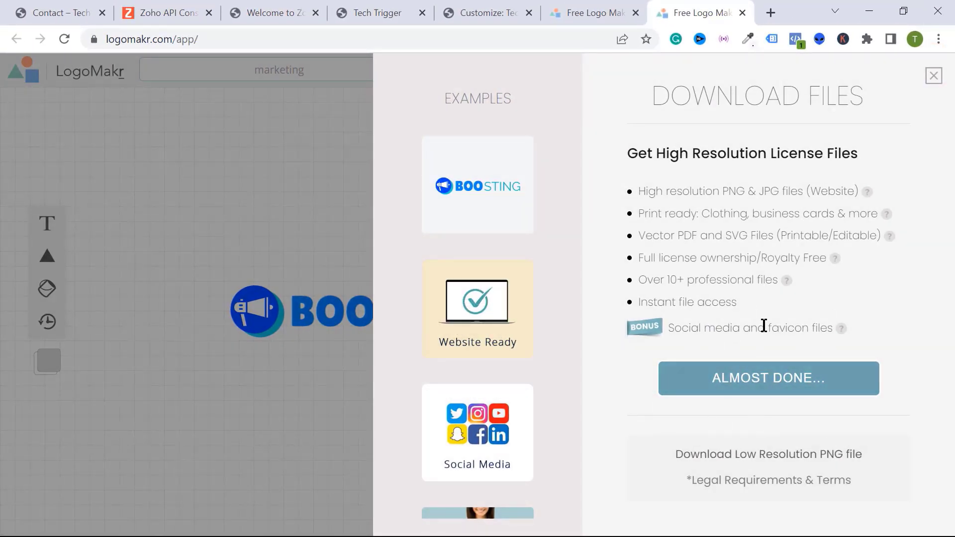
scroll(776, 393, down, 2)
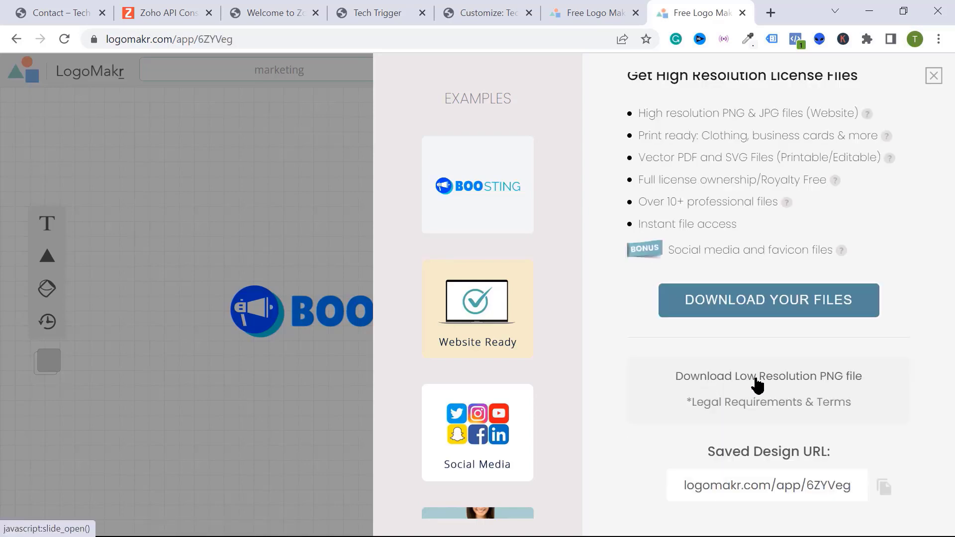
click(806, 374)
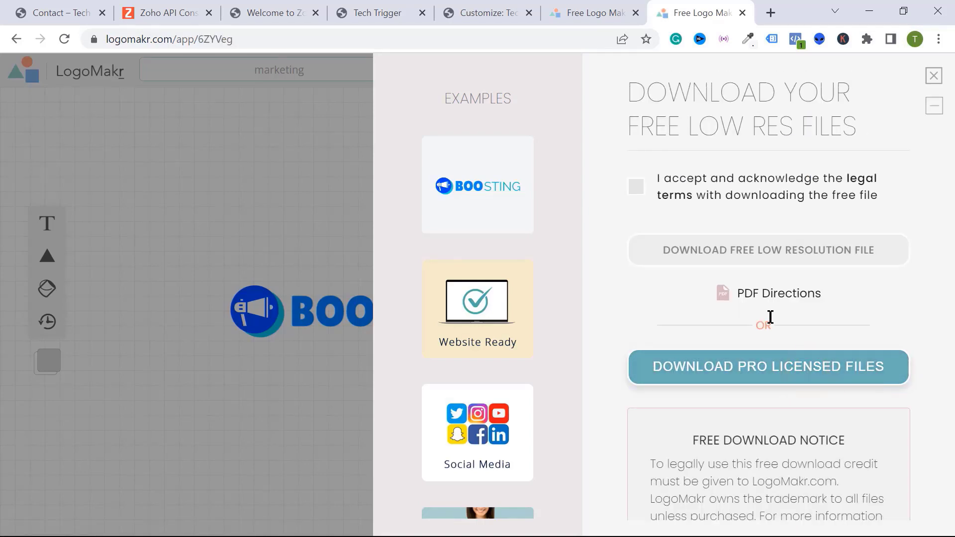
click(635, 186)
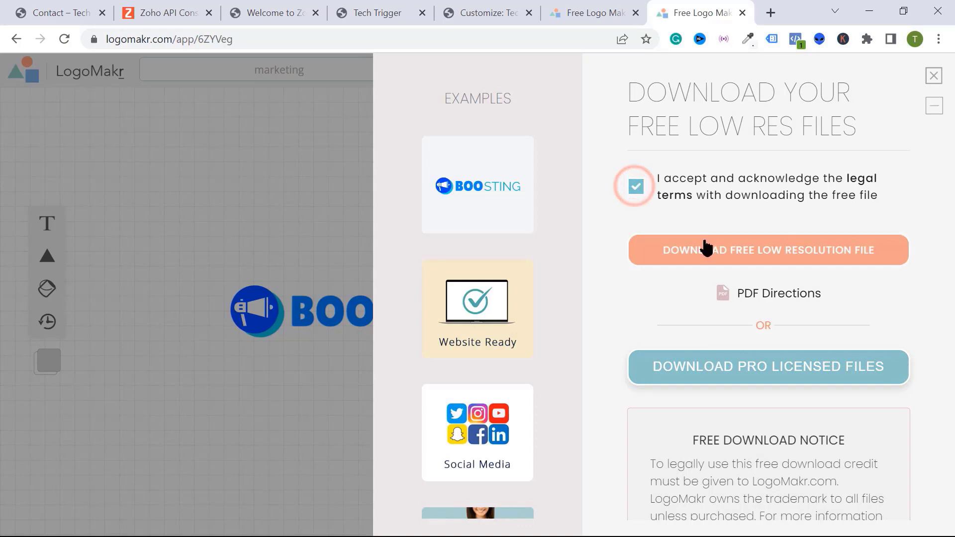
click(783, 251)
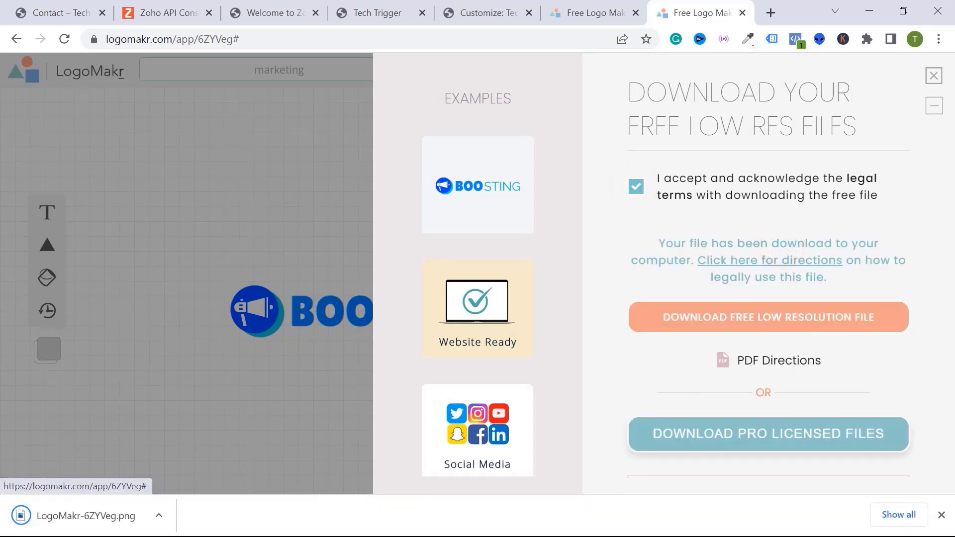
click(77, 527)
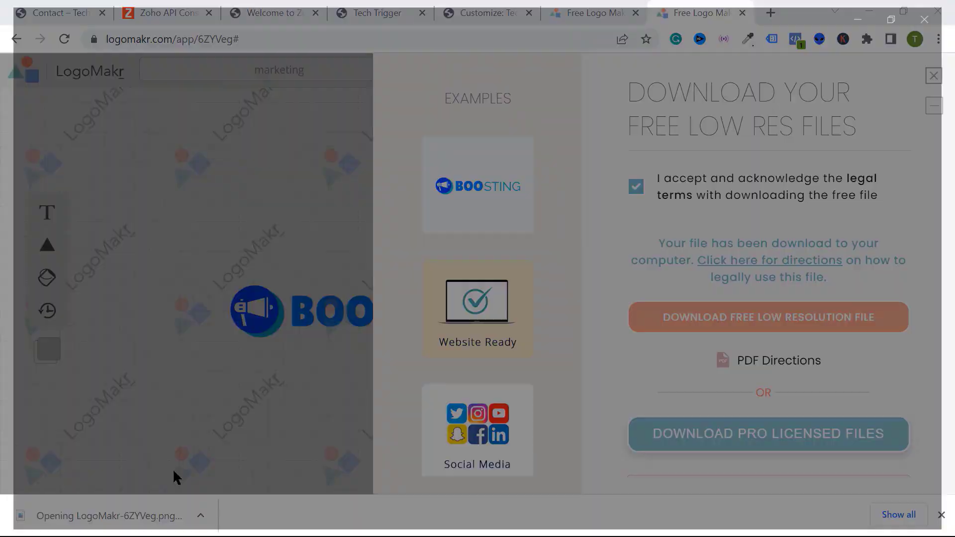